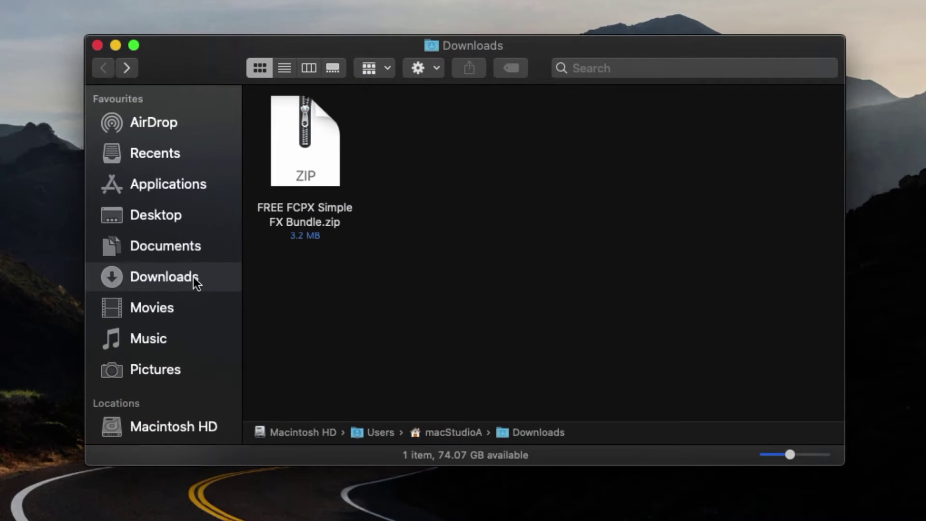
# - Extract FREE FCPX Simple FX Bundle.zip in Downloads, and open the extracted folder and its README
pyautogui.doubleClick(307, 161)
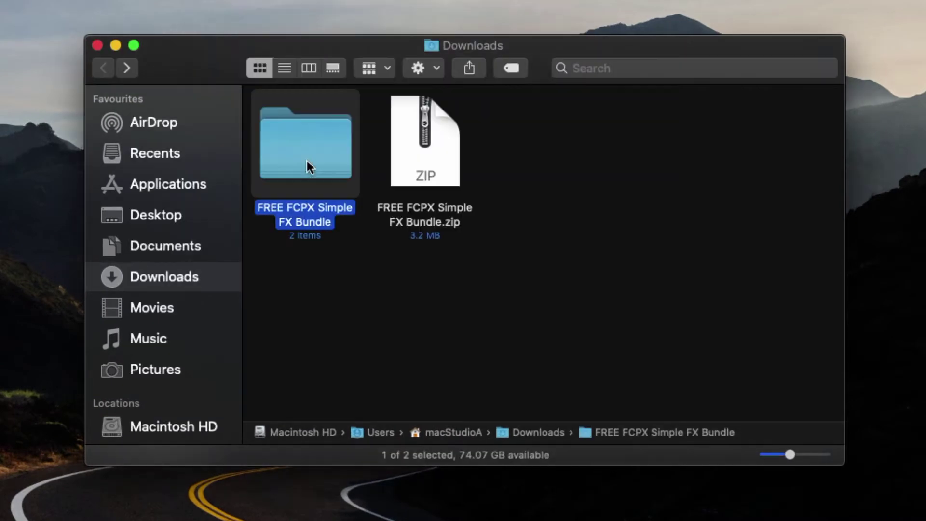
pyautogui.click(310, 257)
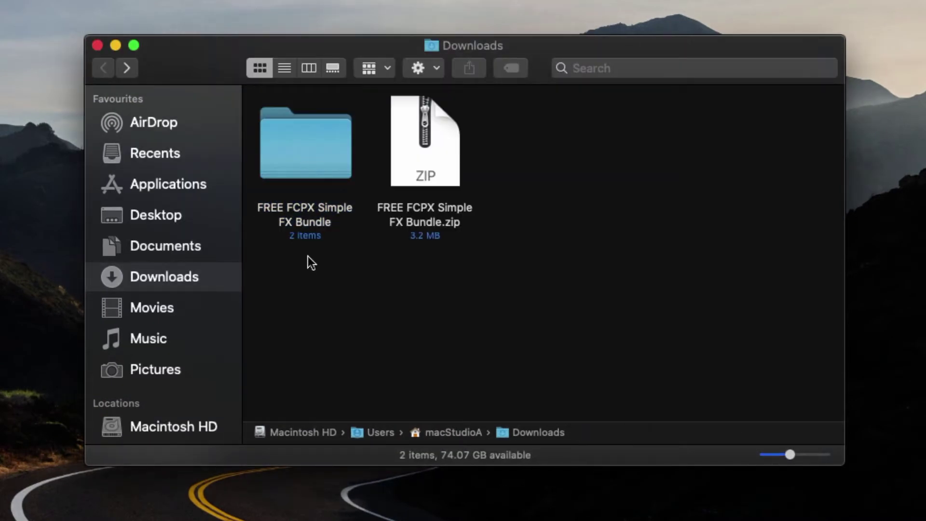
pyautogui.doubleClick(310, 166)
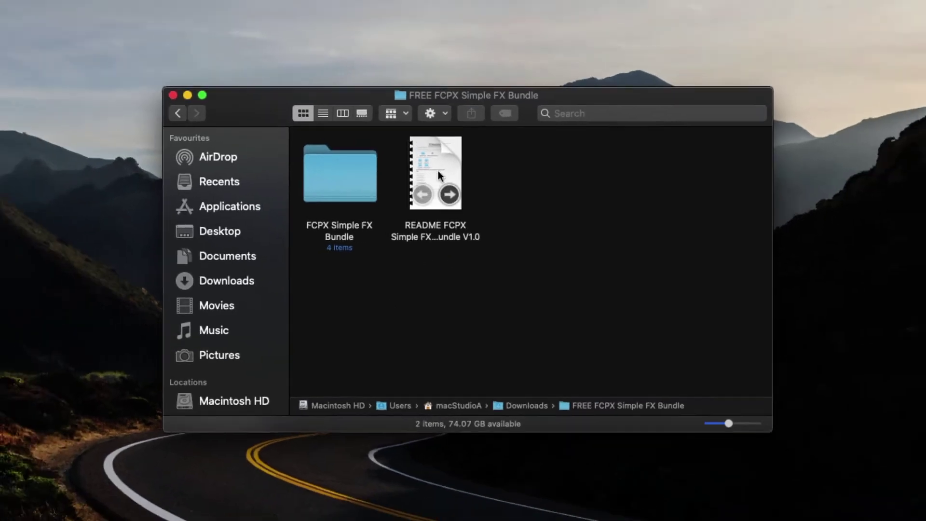
pyautogui.doubleClick(426, 140)
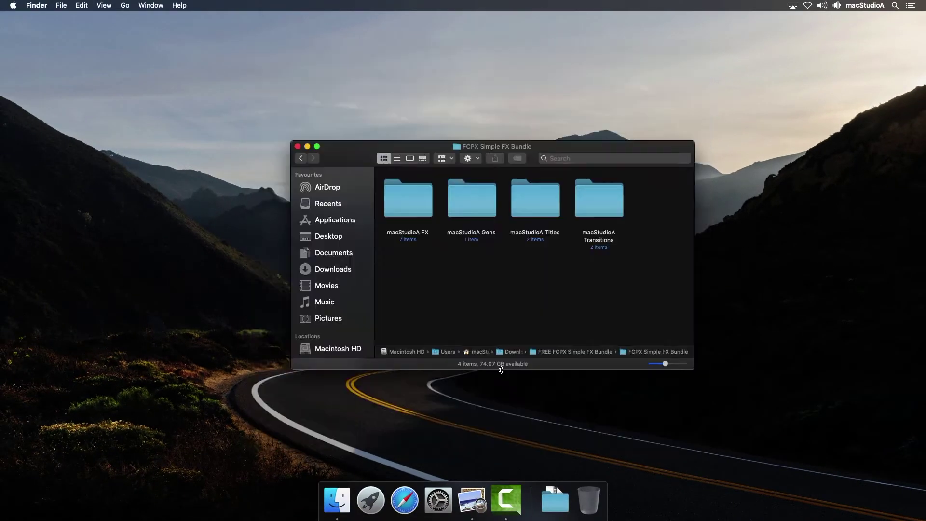
# - Return to the FREE FCPX Simple FX Bundle folder and open Movies > Motion Templates in a second Finder window
pyautogui.press('super+Up')
pyautogui.rightClick(336, 500)
pyautogui.click(361, 270)
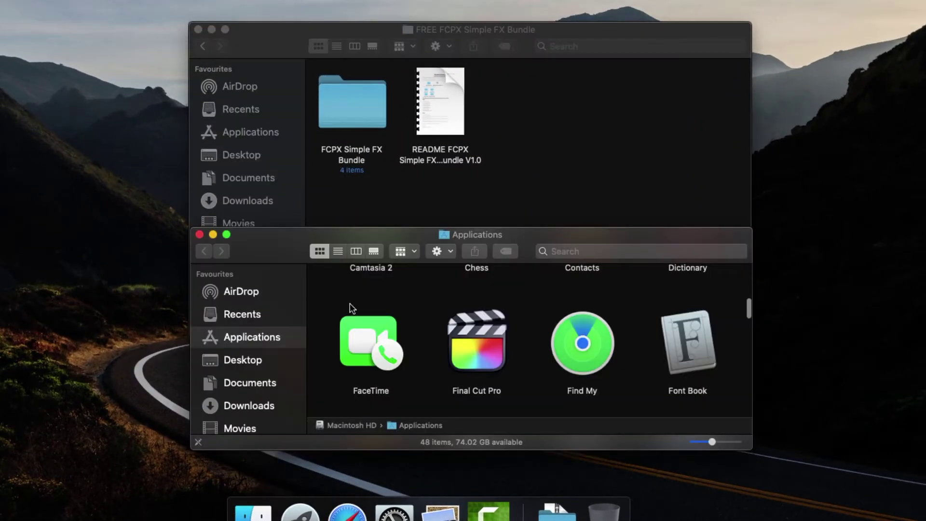
pyautogui.scroll(-5, 266, 370)
pyautogui.click(244, 305)
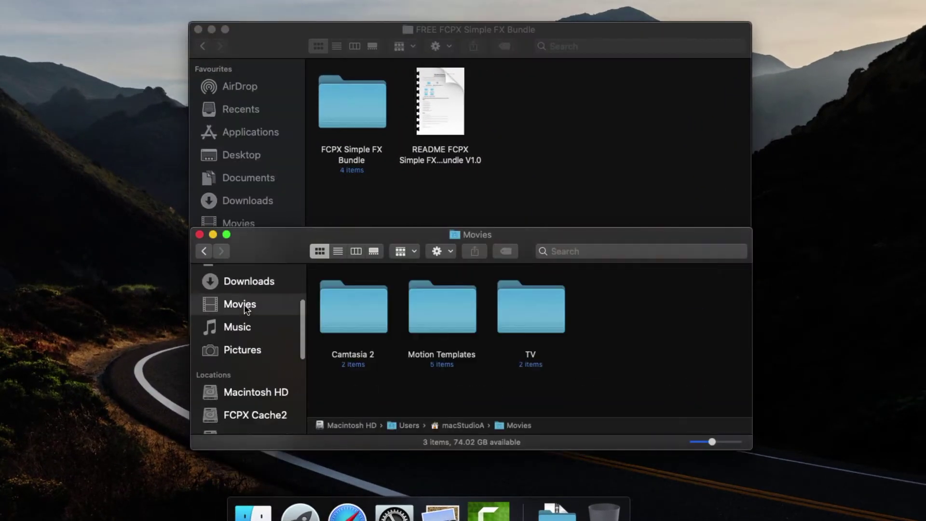
pyautogui.doubleClick(450, 340)
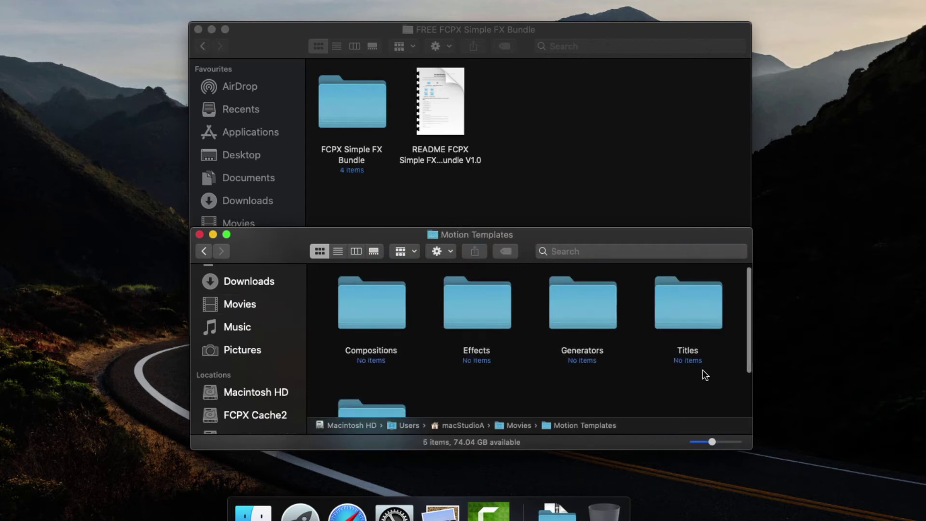
pyautogui.scroll(-3, 704, 375)
pyautogui.scroll(3, 469, 363)
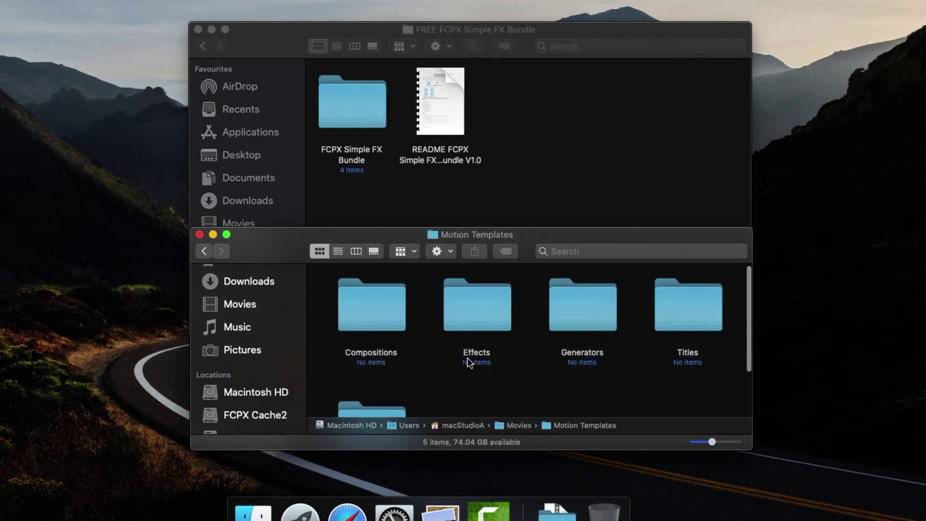
# - From the FCPX Simple FX Bundle folder, move macStudioA FX into Effects and macStudioA Gens into Generators under Motion Templates
pyautogui.doubleClick(351, 102)
pyautogui.click(540, 378)
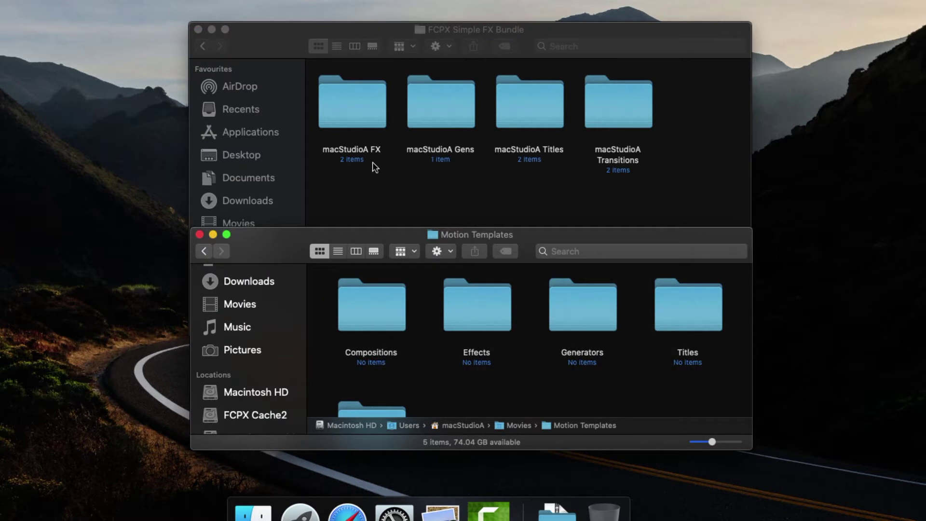
pyautogui.moveTo(349, 103); pyautogui.dragTo(476, 306)
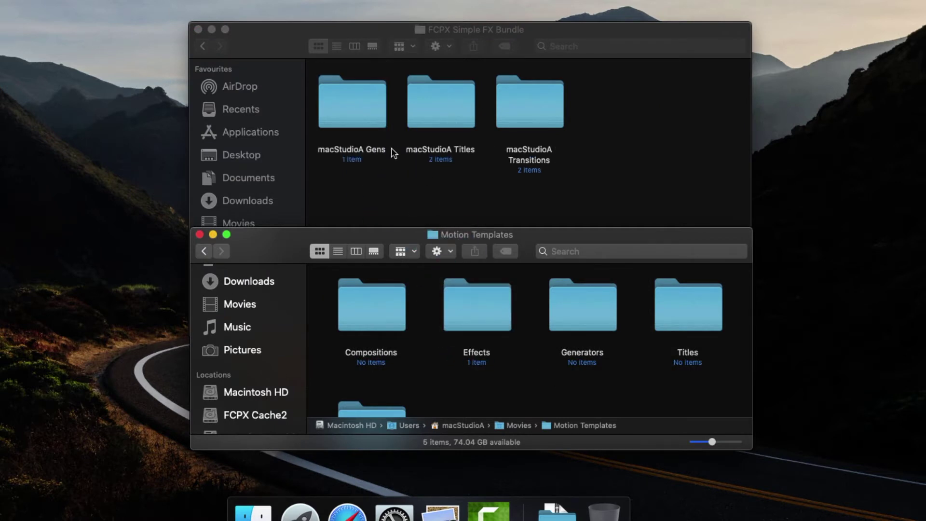
pyautogui.moveTo(359, 102); pyautogui.dragTo(591, 310)
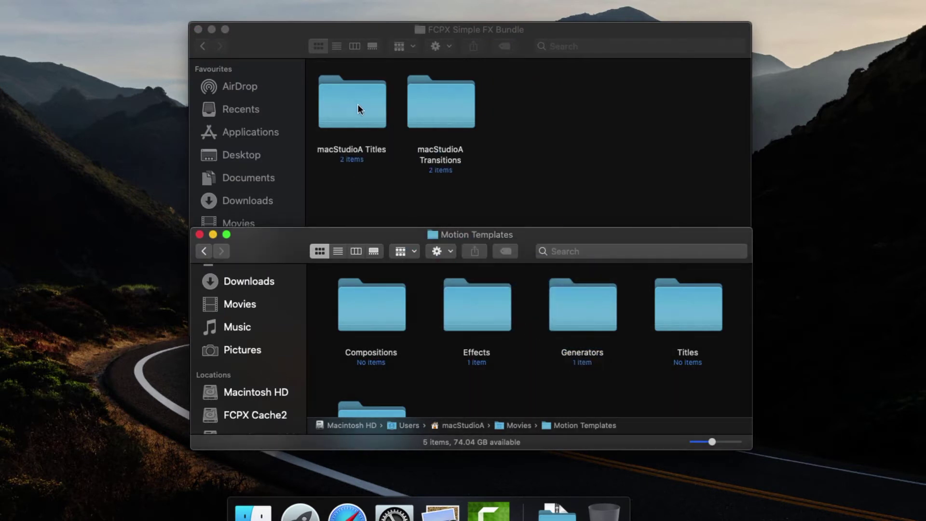
# - Move macStudioA Titles and macStudioA Transitions into the matching Titles and Transitions template folders and close both Finder windows
pyautogui.moveTo(358, 104); pyautogui.dragTo(696, 308)
pyautogui.scroll(-2, 516, 356)
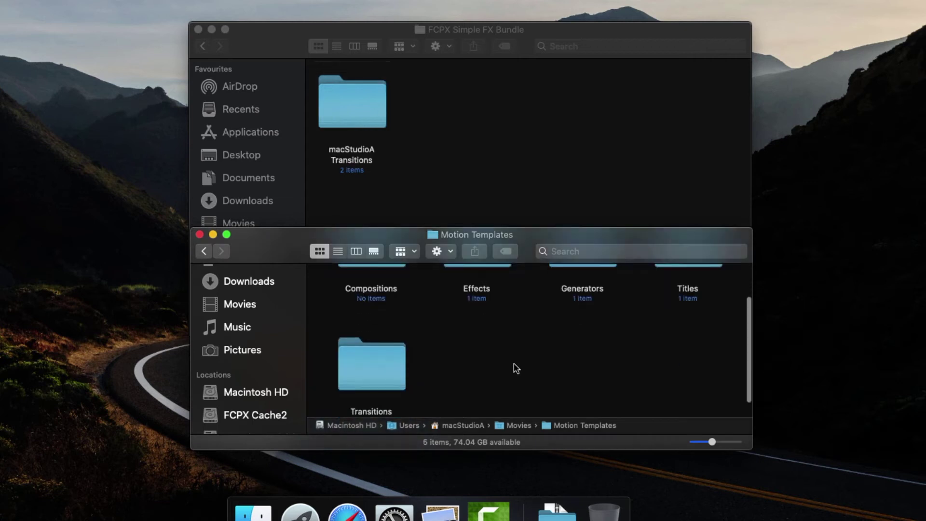
pyautogui.moveTo(343, 94); pyautogui.dragTo(372, 322)
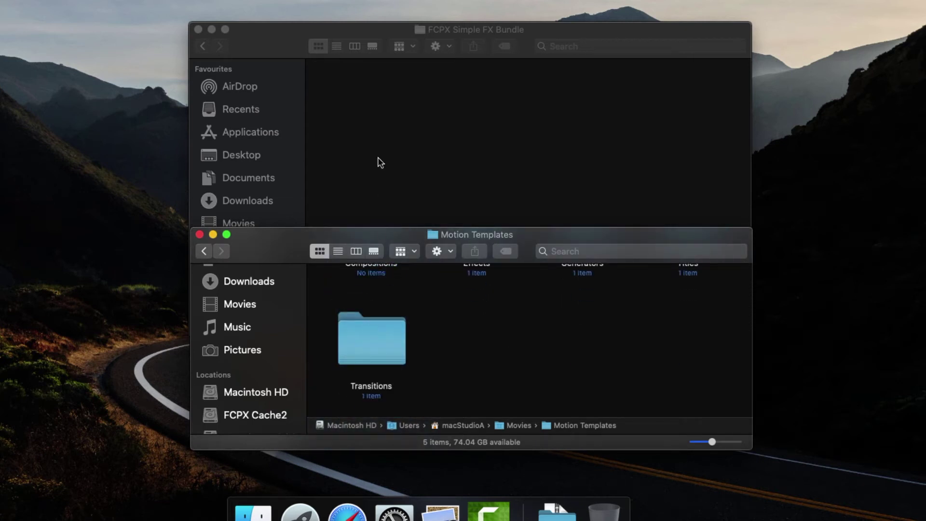
pyautogui.click(199, 234)
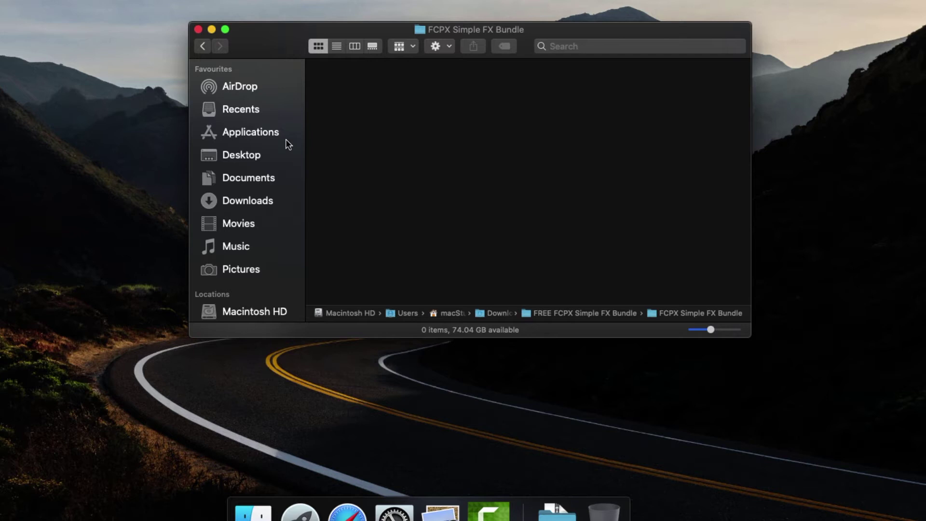
pyautogui.click(198, 29)
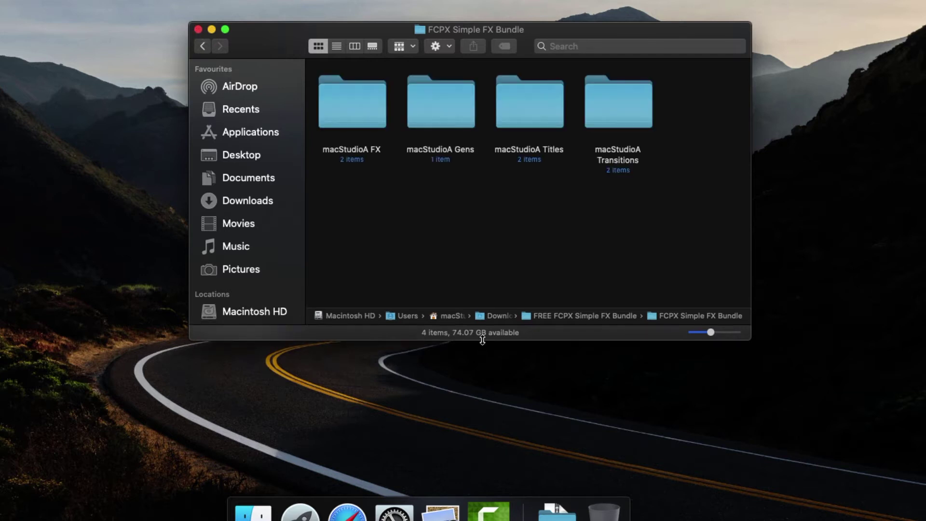
# - Open a new Finder window and place it directly below the FCPX Simple FX Bundle window
pyautogui.rightClick(252, 511)
pyautogui.click(280, 227)
pyautogui.moveTo(594, 141); pyautogui.dragTo(273, 145)
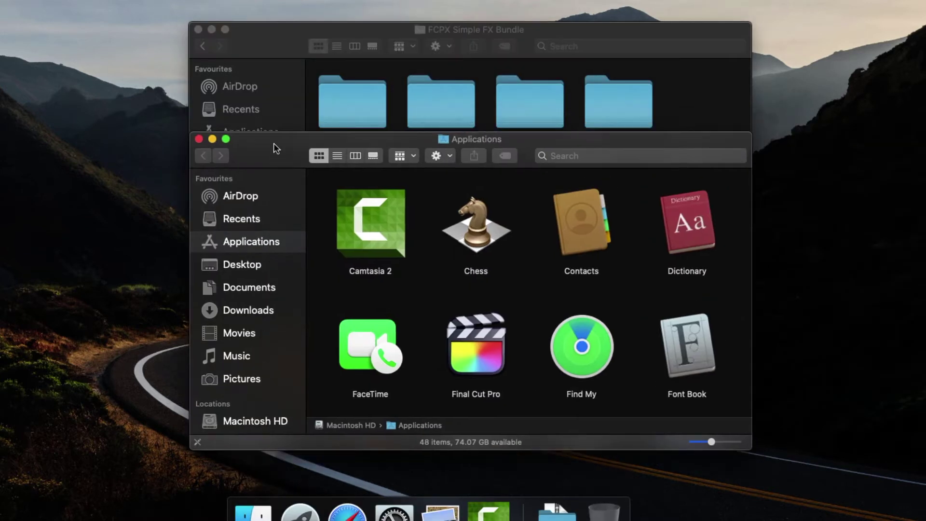
pyautogui.moveTo(731, 148); pyautogui.dragTo(730, 243)
pyautogui.scroll(-3, 241, 338)
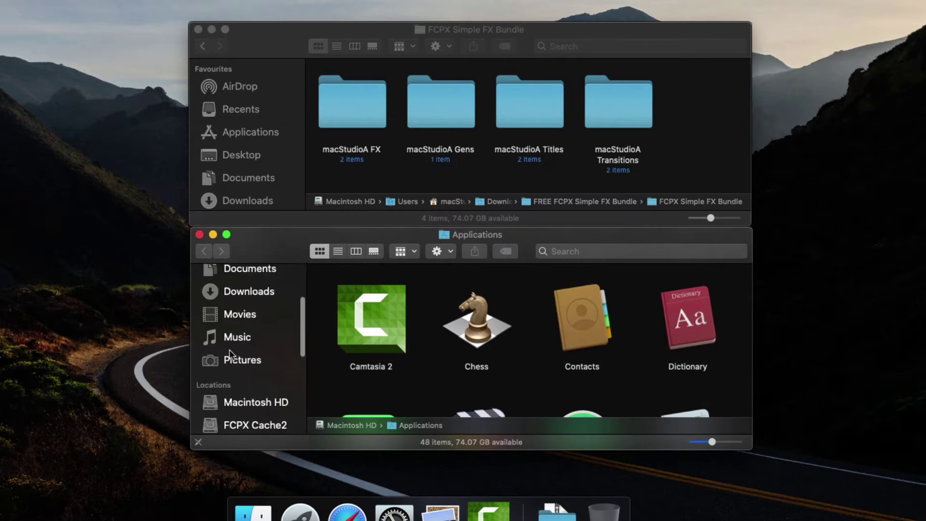
# - Open the Motion Templates folder inside Movies to check its contents
pyautogui.click(240, 313)
pyautogui.click(449, 325)
pyautogui.doubleClick(450, 326)
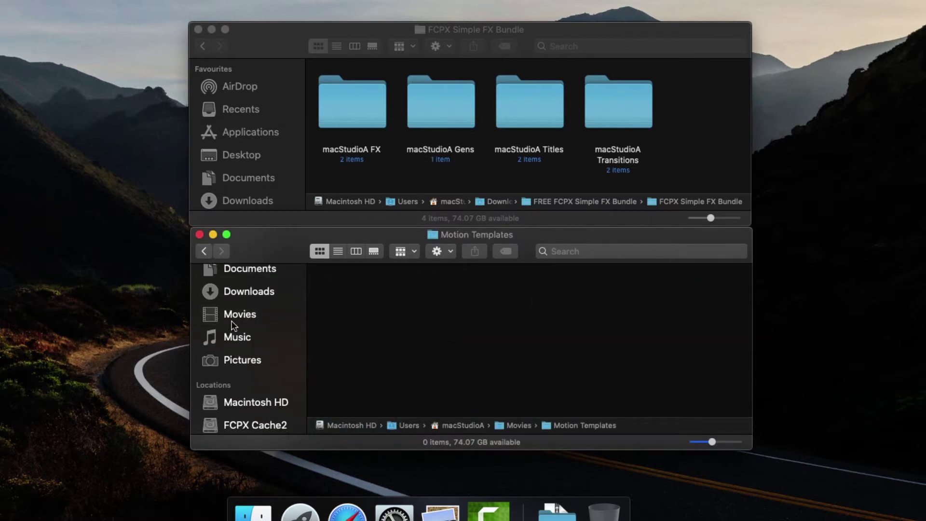
# - Go to Applications, show Final Cut Pro's package contents and open its Contents folder
pyautogui.scroll(5, 233, 325)
pyautogui.click(242, 336)
pyautogui.scroll(-4, 449, 351)
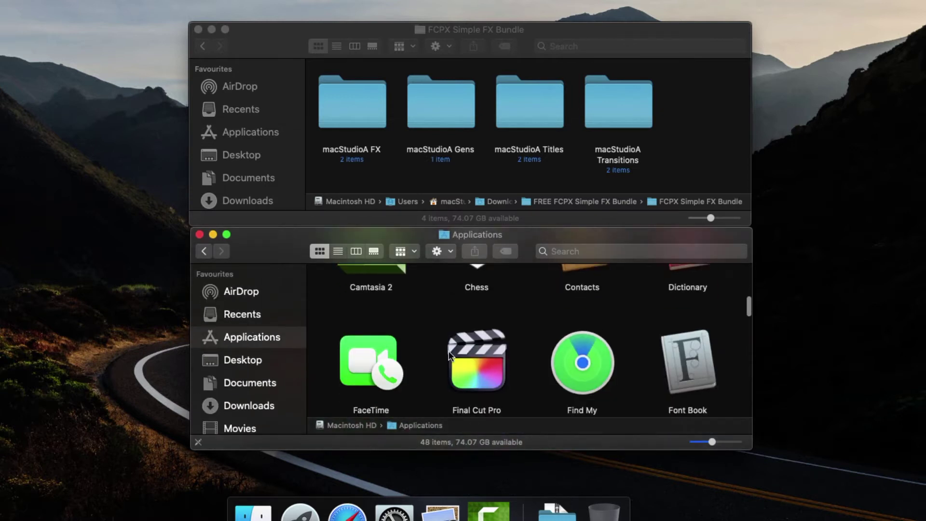
pyautogui.rightClick(480, 348)
pyautogui.click(506, 215)
pyautogui.doubleClick(363, 311)
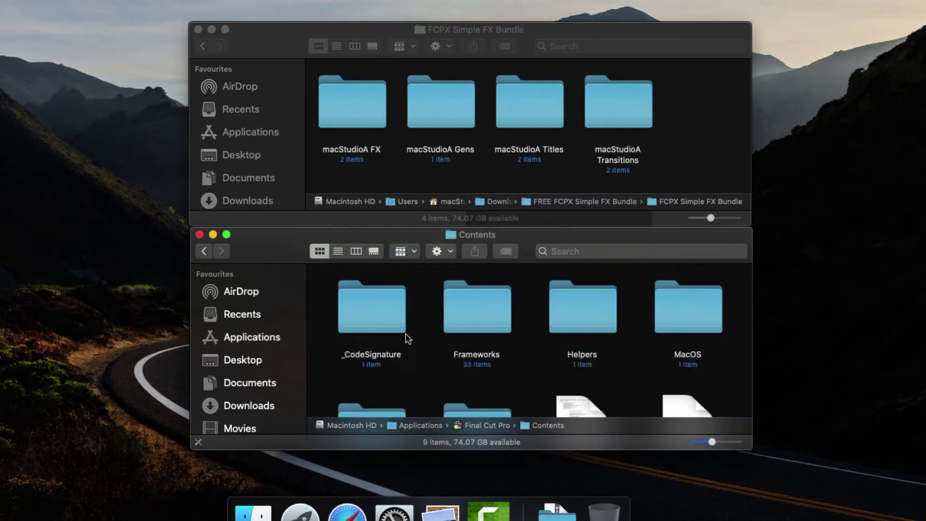
# - Within the Final Cut Pro package, open PlugIns > MediaProviders > MotionEffect.fxp > Contents > Resources > Templates
pyautogui.scroll(-2, 408, 338)
pyautogui.doubleClick(373, 351)
pyautogui.scroll(-4, 479, 351)
pyautogui.doubleClick(592, 344)
pyautogui.doubleClick(354, 320)
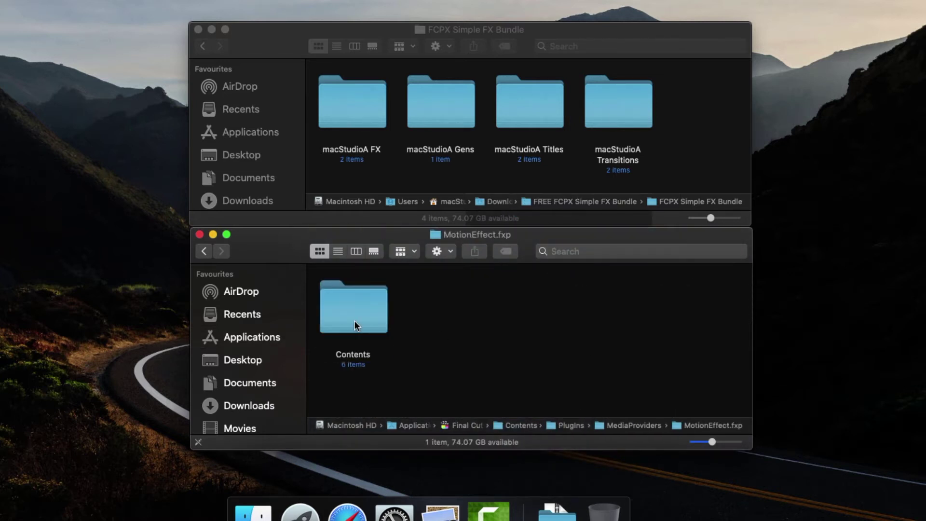
pyautogui.doubleClick(354, 320)
pyautogui.doubleClick(662, 334)
pyautogui.scroll(-5, 603, 360)
pyautogui.doubleClick(476, 336)
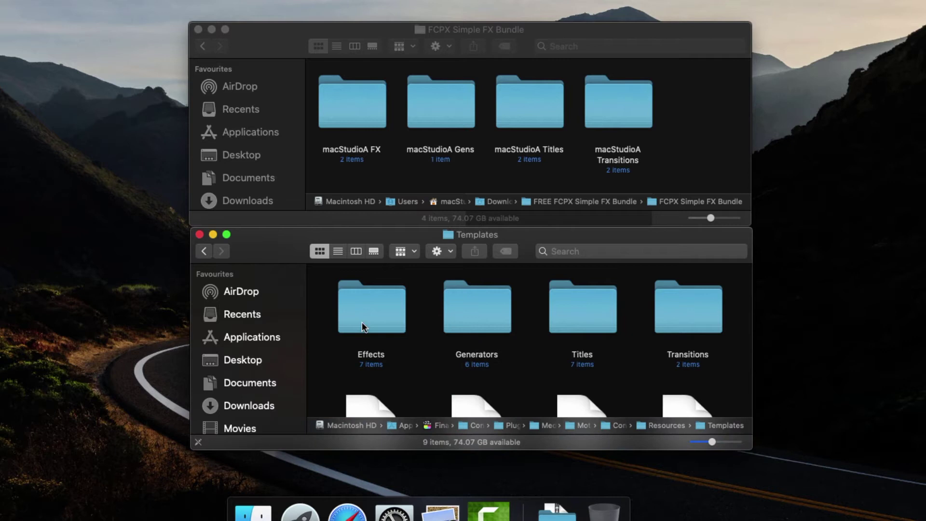
# - Move macStudioA FX into the package's Effects folder, authorizing with the administrator's name and password
pyautogui.moveTo(350, 103); pyautogui.dragTo(372, 308)
pyautogui.click(453, 60)
pyautogui.write('Serge')
pyautogui.press('Tab')
pyautogui.write('••••••••••')
pyautogui.press('Return')
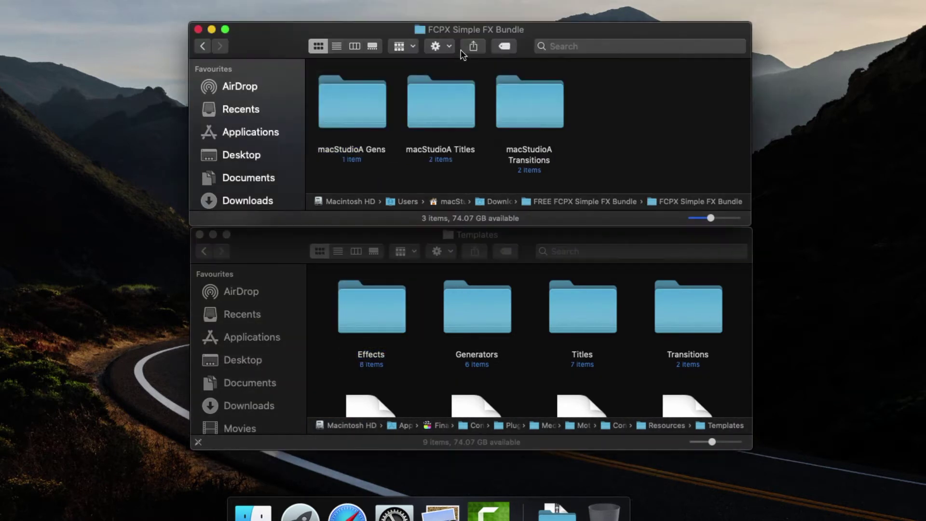
# - Move macStudioA Gens into the package's Generators folder, authorizing with the administrator password
pyautogui.moveTo(359, 102); pyautogui.dragTo(478, 308)
pyautogui.click(451, 62)
pyautogui.press('Tab')
pyautogui.write('••••••••••')
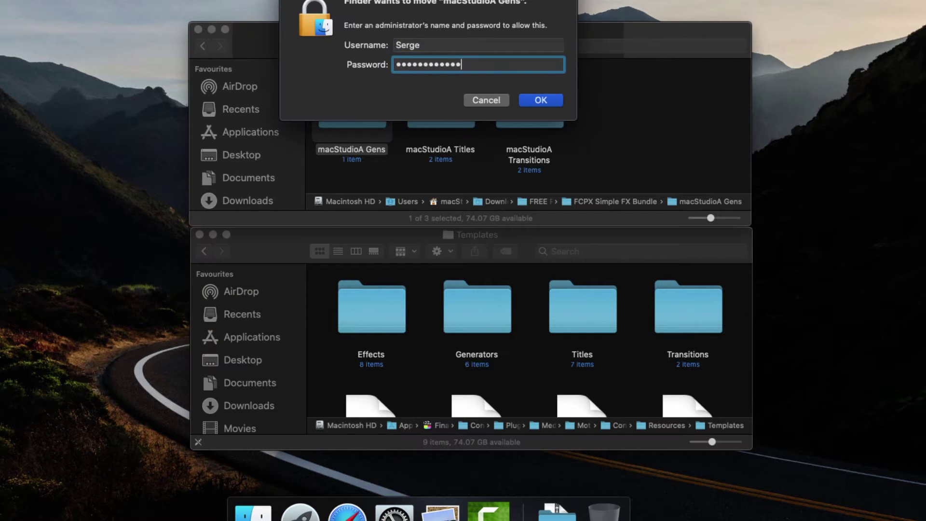
pyautogui.press('Return')
# - Move macStudioA Titles into the package's Titles folder, authorizing with the administrator password
pyautogui.click(343, 100)
pyautogui.moveTo(343, 100); pyautogui.dragTo(582, 308)
pyautogui.click(462, 60)
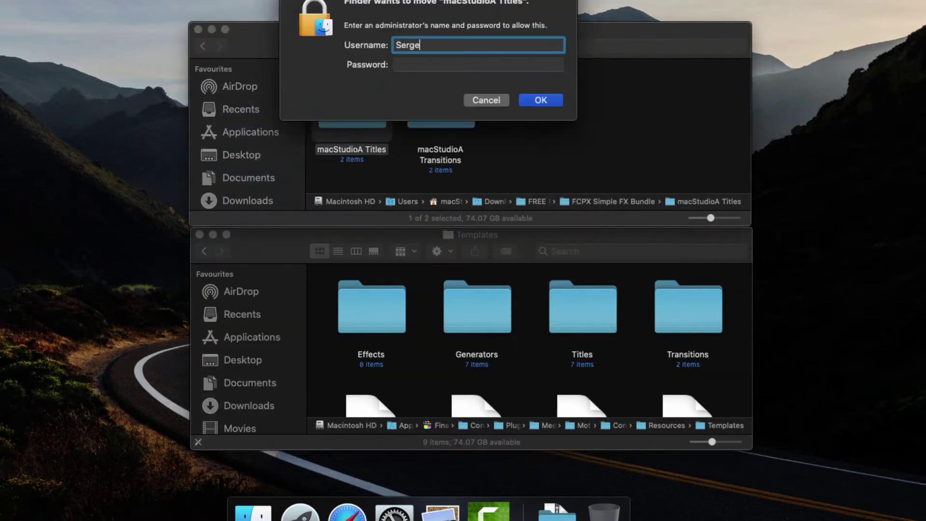
pyautogui.press('Tab')
pyautogui.write('••••••••••')
pyautogui.press('Return')
# - Move macStudioA Transitions into the package's Transitions folder, authorizing with the administrator password
pyautogui.moveTo(334, 105); pyautogui.dragTo(682, 305)
pyautogui.write('••••••••••')
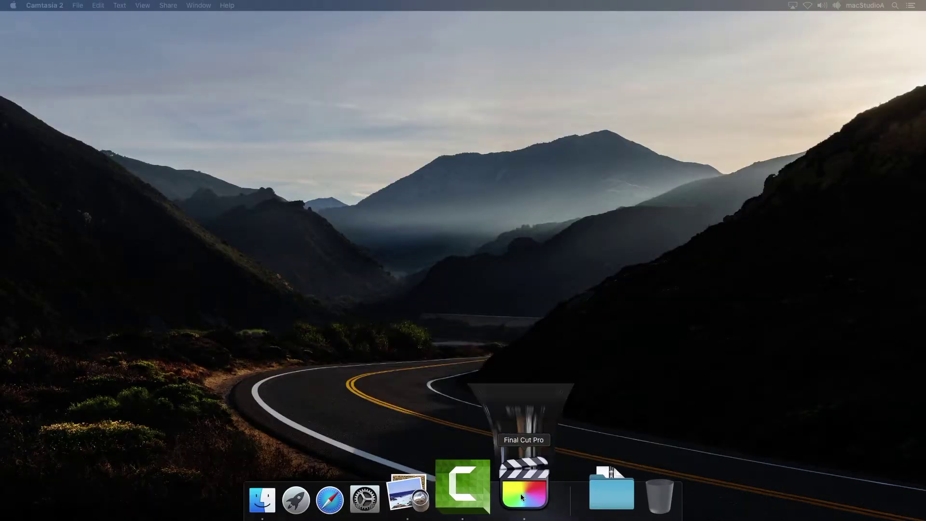
# - Switch to Final Cut Pro and preview Simple Glitch TitlesRGB in the macStudioA Titles category
pyautogui.click(521, 496)
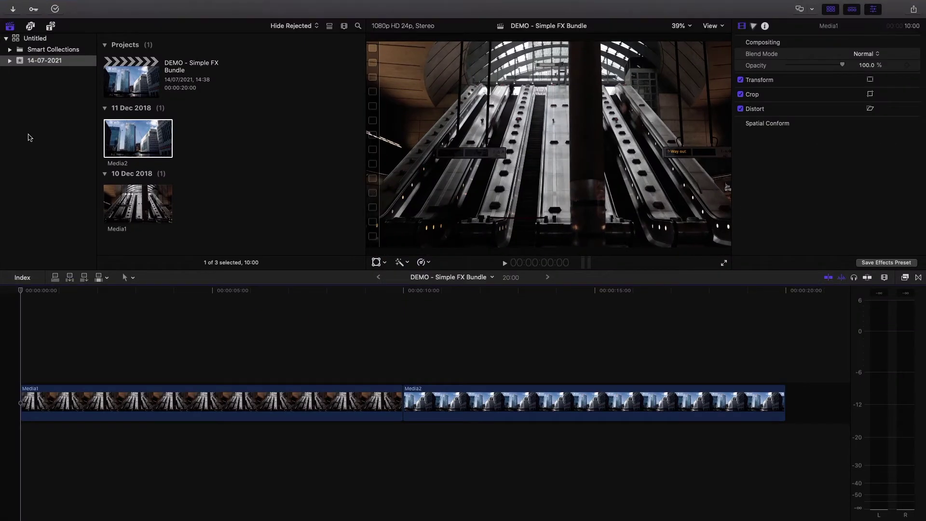
pyautogui.click(50, 26)
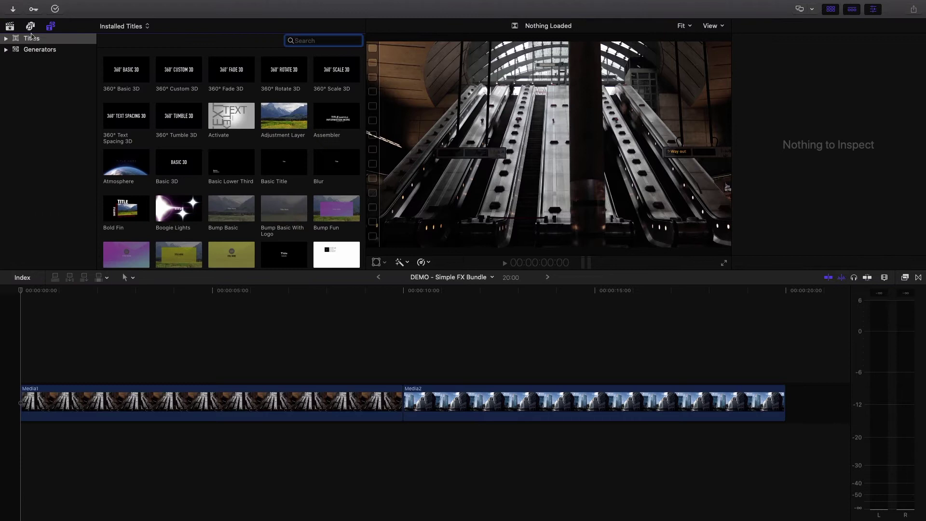
pyautogui.click(5, 39)
pyautogui.click(62, 137)
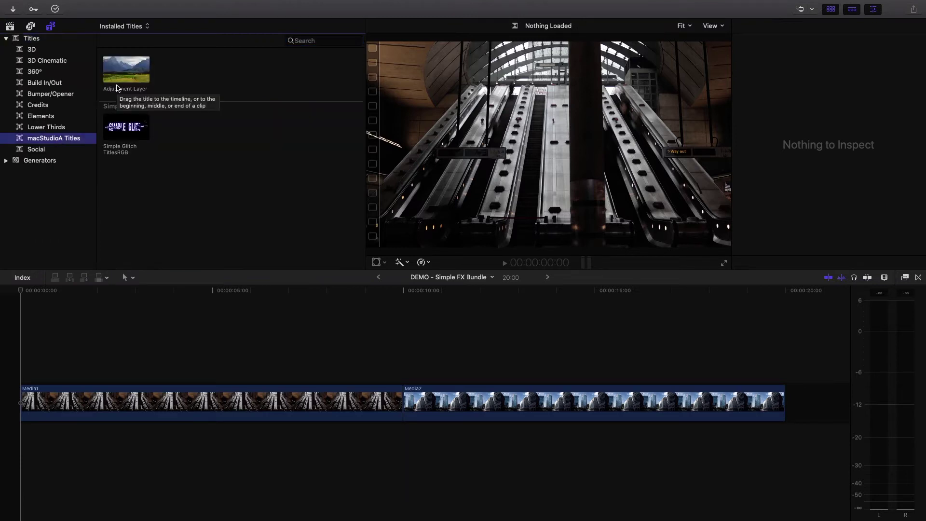
pyautogui.click(117, 120)
# - Expand the Generators and preview Simple GridX Pro in the macStudioA Gens category
pyautogui.click(6, 161)
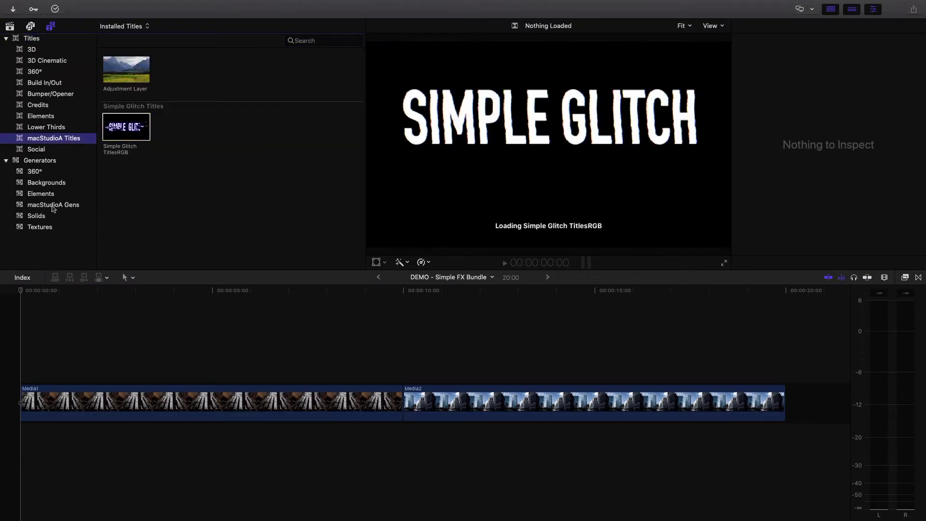
pyautogui.click(53, 204)
pyautogui.click(179, 69)
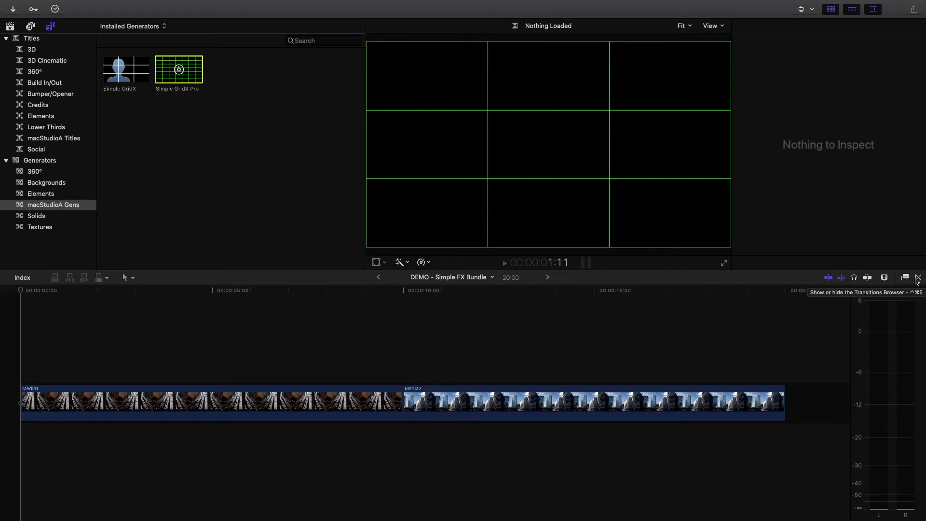
# - Show the macStudioA FX category in the Effects browser and preview its split screen effects
pyautogui.click(905, 278)
pyautogui.click(693, 452)
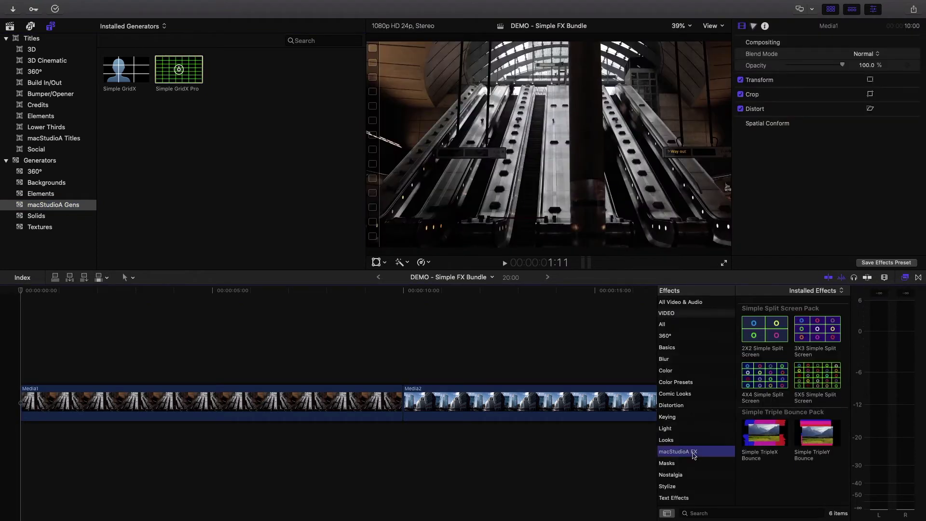
pyautogui.click(777, 336)
pyautogui.click(764, 375)
pyautogui.click(816, 376)
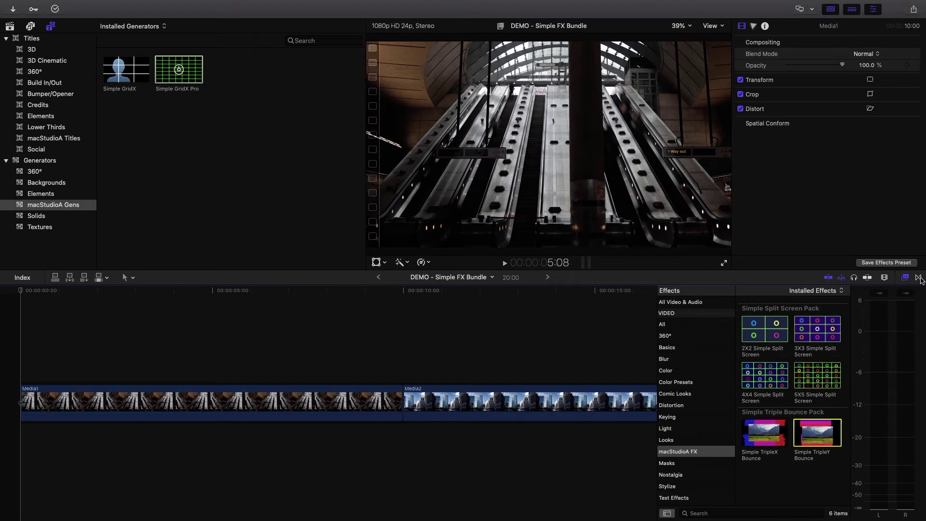
# - Show the macStudioA Transitions in the Transitions browser and preview Simple WhipRGB
pyautogui.click(918, 277)
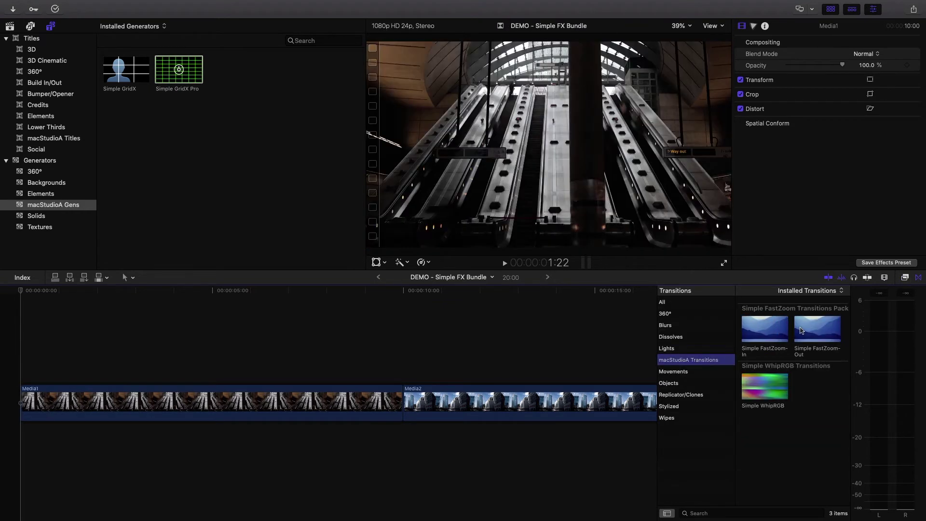
pyautogui.click(748, 390)
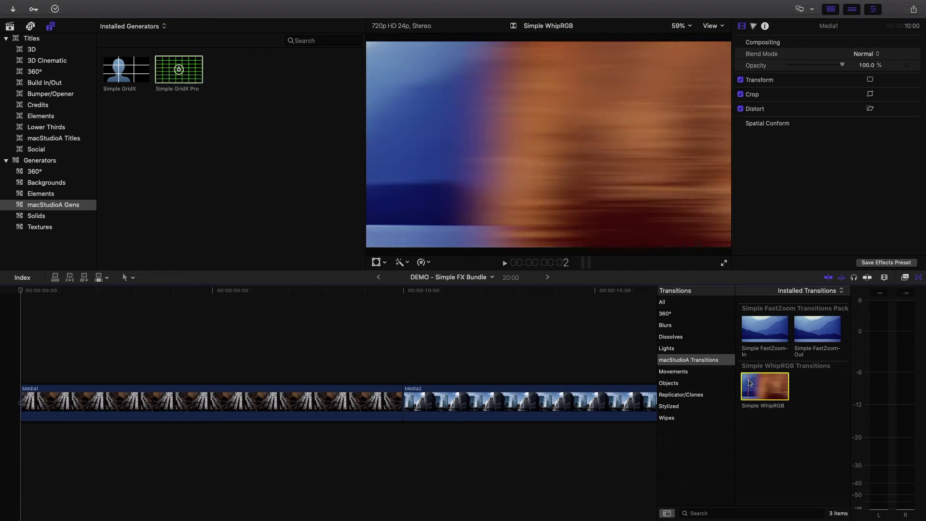
# - Add the Simple Glitch TitlesRGB title above Media1, starting shortly before the 4-second mark of the timeline
pyautogui.click(918, 278)
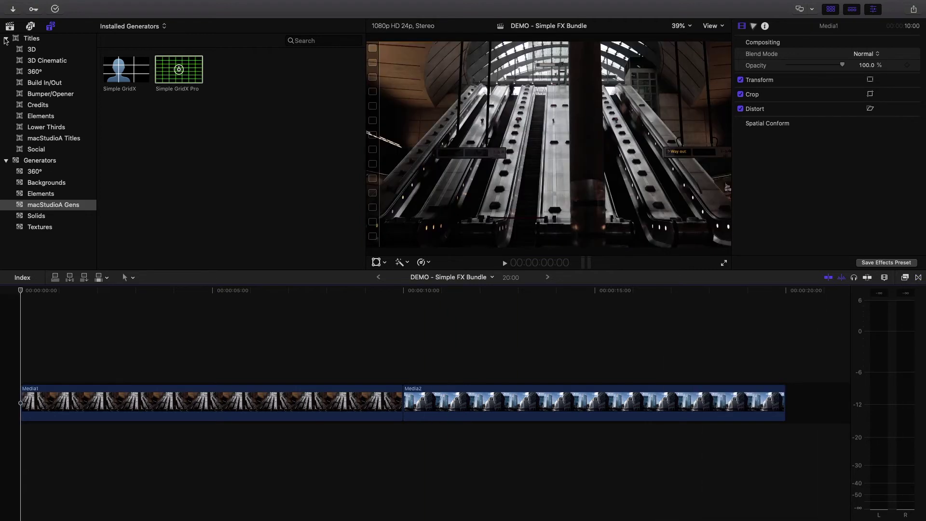
pyautogui.click(9, 26)
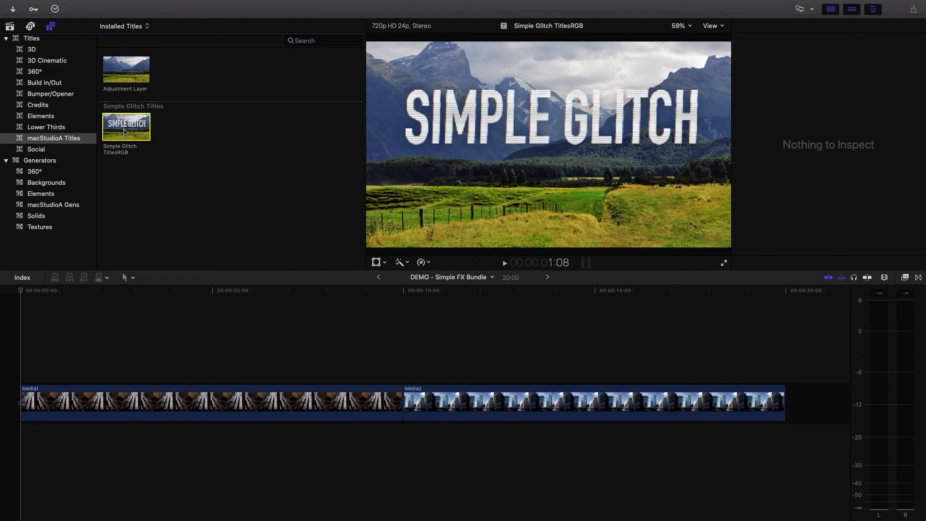
pyautogui.moveTo(124, 131); pyautogui.dragTo(163, 376)
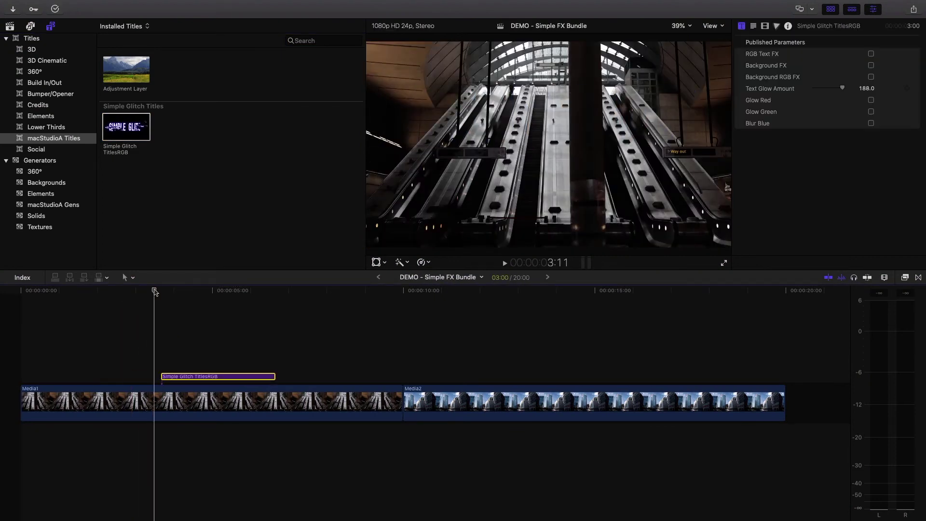
# - Turn on RGB Text FX and Background FX for the glitch title, playing it back after each change
pyautogui.click(618, 346)
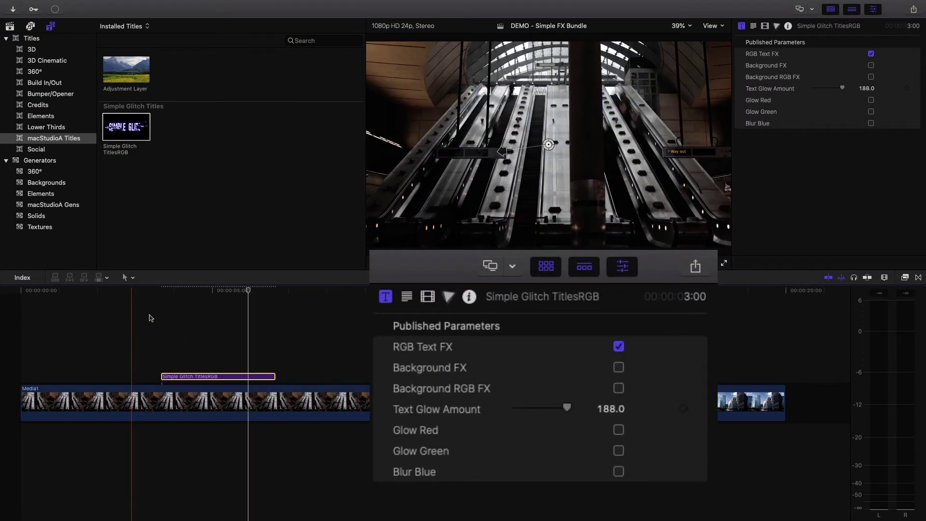
pyautogui.press('space')
pyautogui.press('space')
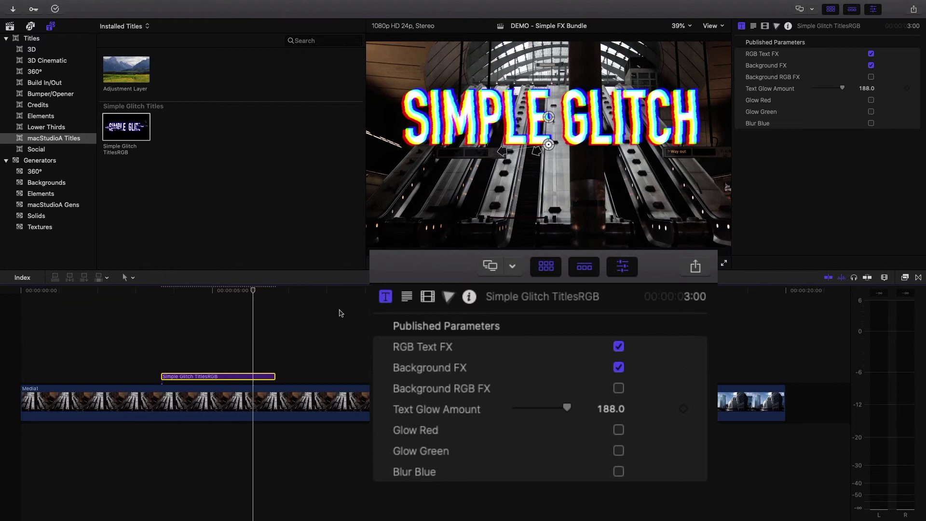
pyautogui.click(157, 312)
pyautogui.press('space')
pyautogui.press('space')
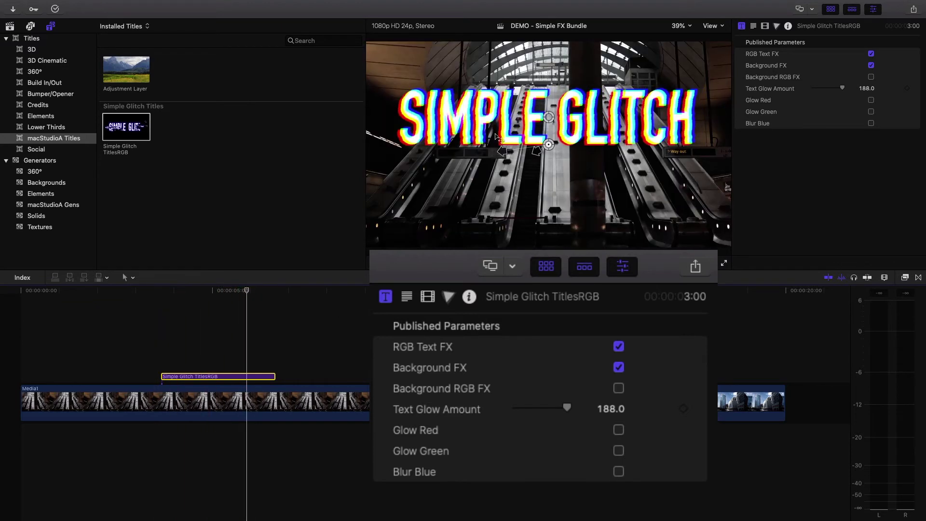
# - Turn on Background RGB FX and Blur Blue for the glitch title and set its Text Glow Amount to 64.0
pyautogui.click(871, 76)
pyautogui.click(870, 100)
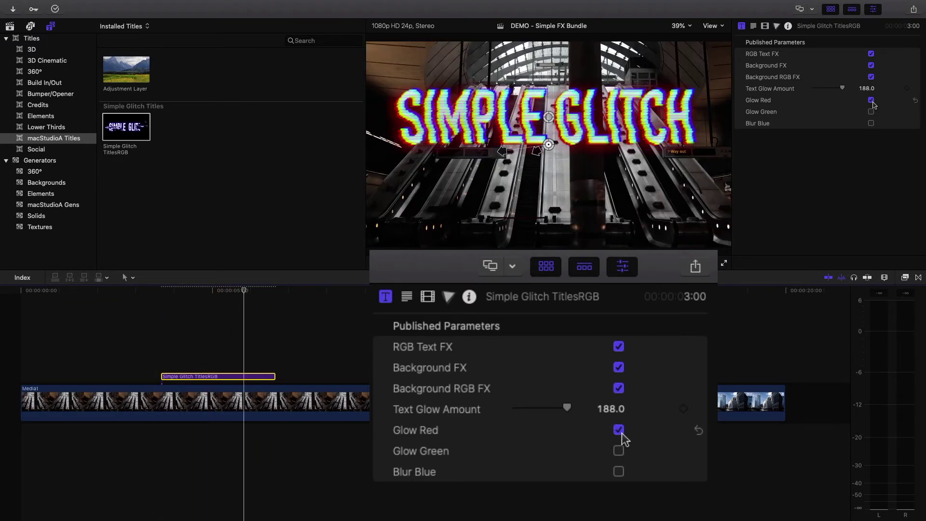
pyautogui.click(870, 100)
pyautogui.click(871, 99)
pyautogui.moveTo(842, 89); pyautogui.dragTo(843, 92)
pyautogui.click(870, 100)
pyautogui.click(871, 123)
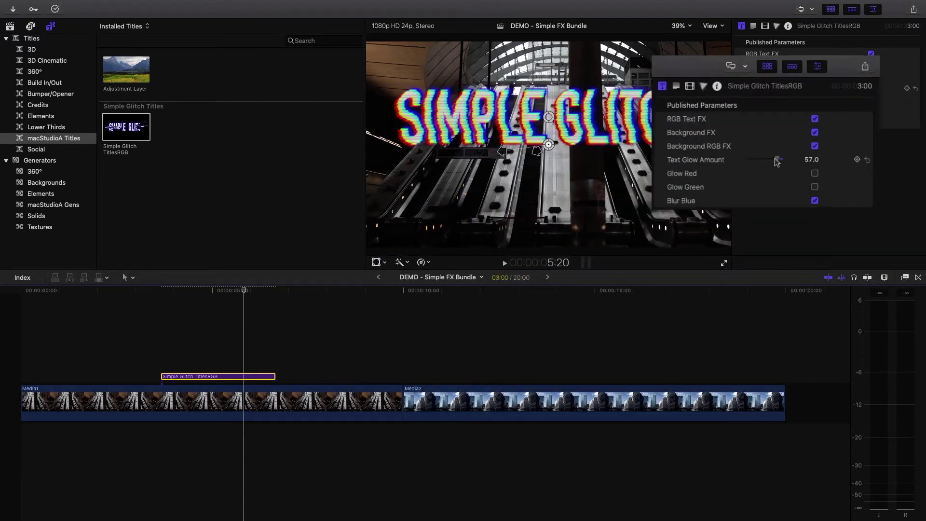
# - Play back the glitch title with its adjusted look and return the playhead to just before it
pyautogui.press('/')
pyautogui.press('space')
pyautogui.click(154, 290)
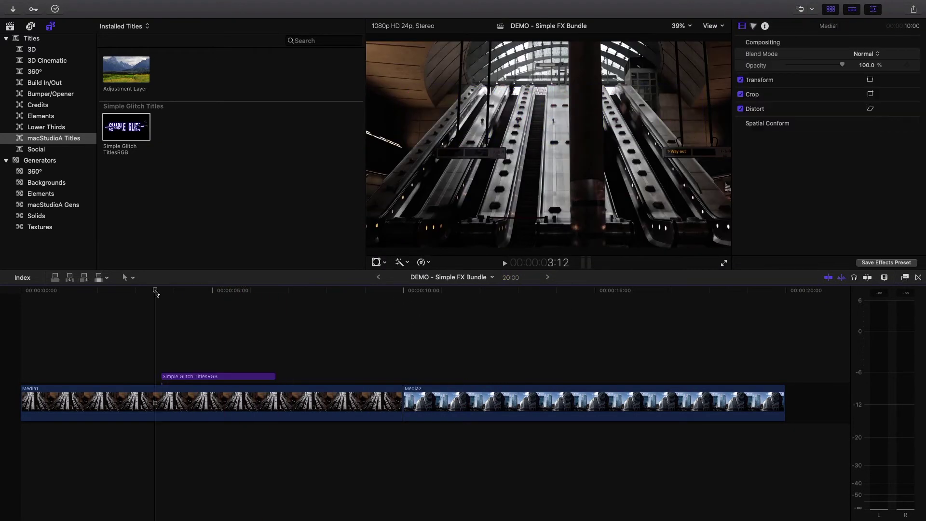
# - Apply the Simple TripleX Bounce effect from the macStudioA FX category to the glitch title and select that title
pyautogui.click(905, 277)
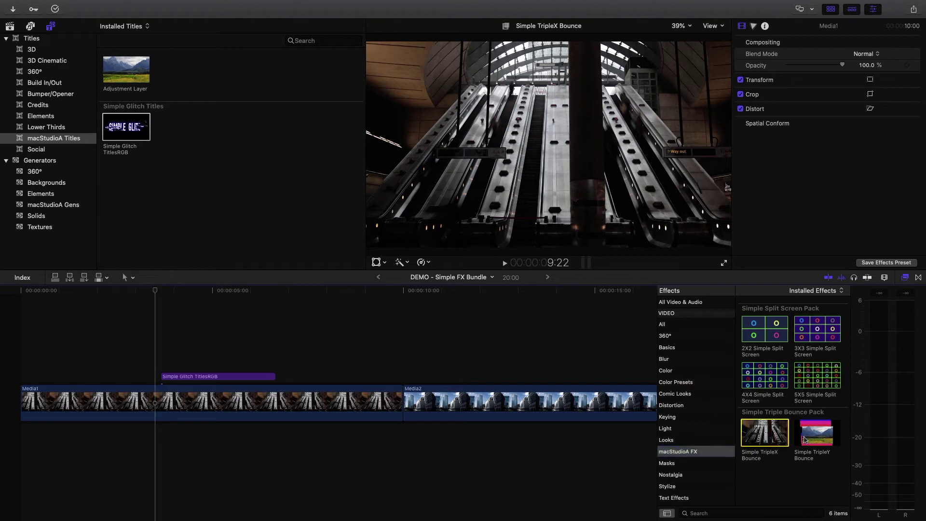
pyautogui.moveTo(804, 438); pyautogui.dragTo(233, 400)
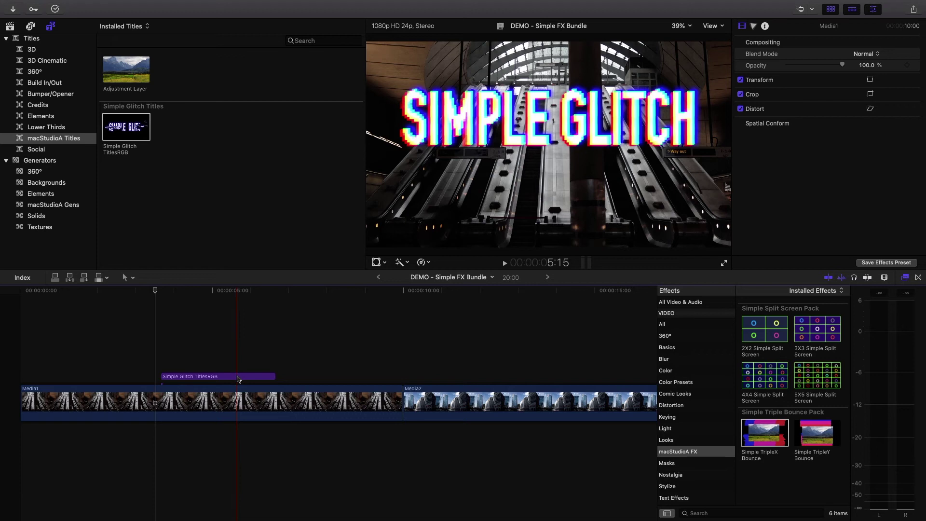
pyautogui.click(213, 376)
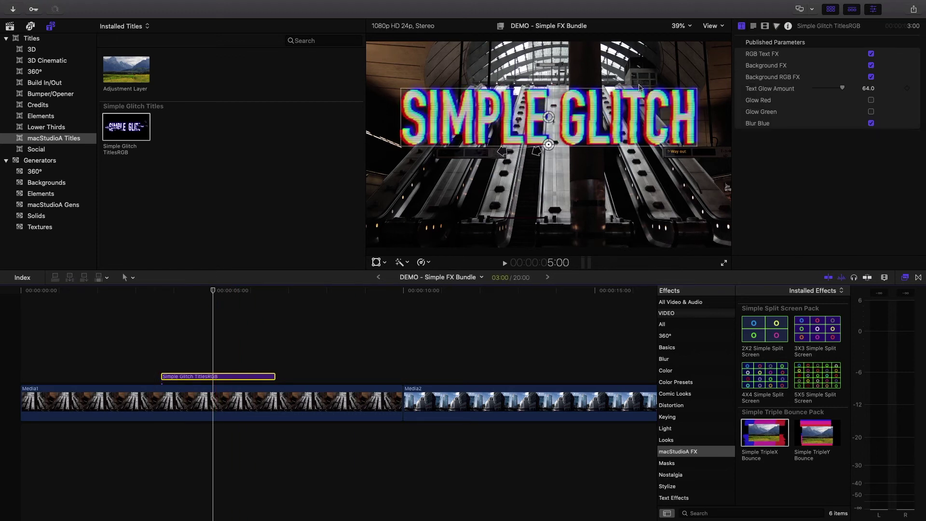
# - Turn on Fade In, Color FX1 Left, BAD FX1 Left, Color FX2 Right and BAD FX2 Right for the title's bounce effect and play it
pyautogui.click(765, 27)
pyautogui.click(870, 78)
pyautogui.click(871, 113)
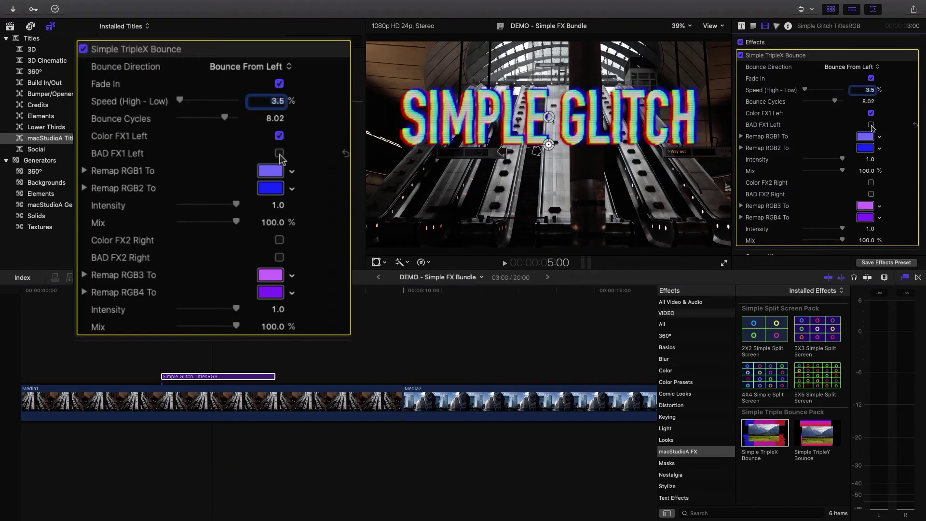
pyautogui.click(871, 124)
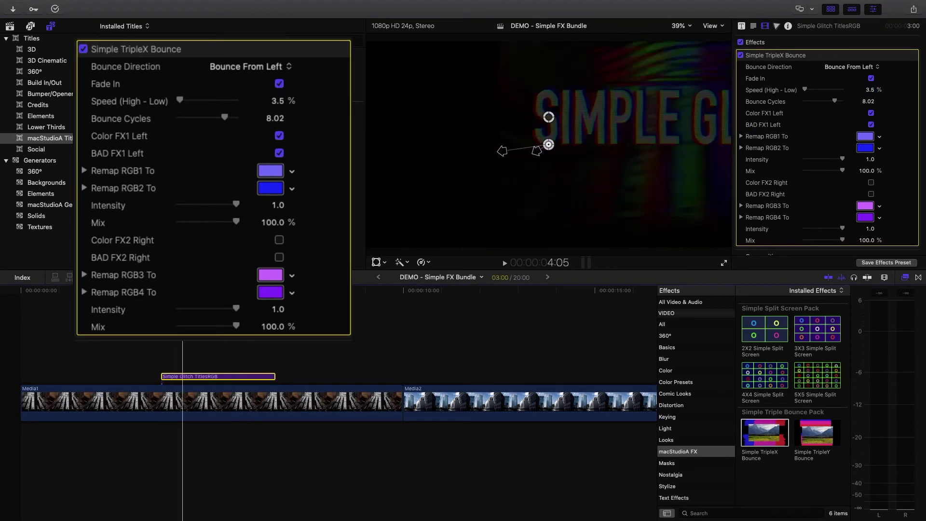
pyautogui.click(870, 182)
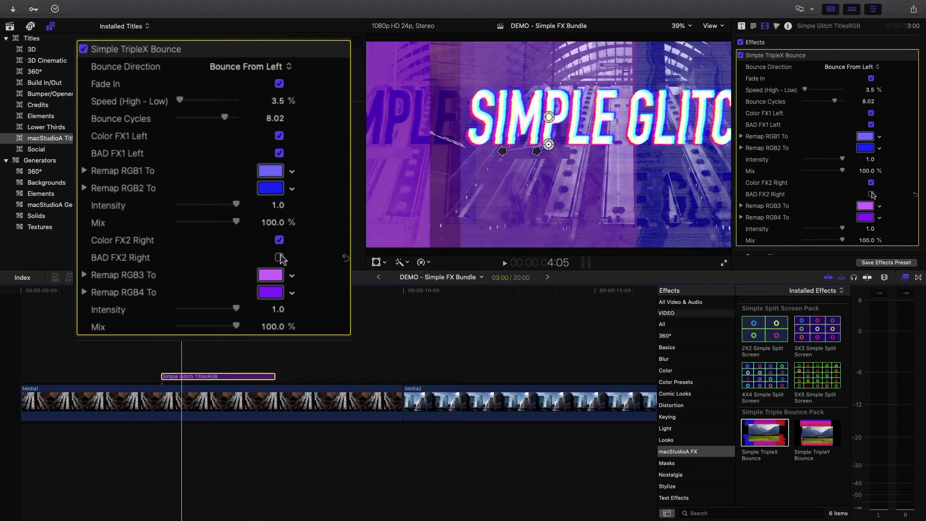
pyautogui.click(870, 194)
pyautogui.moveTo(186, 291); pyautogui.dragTo(156, 290)
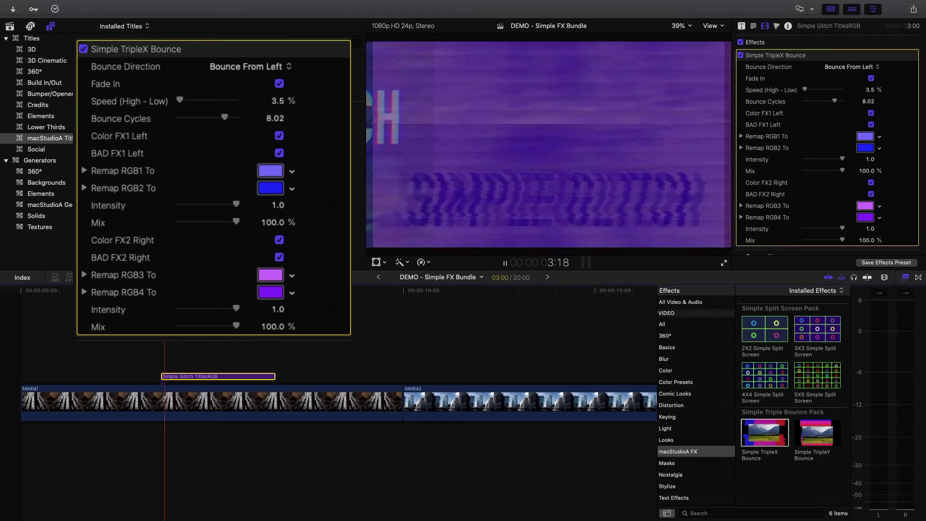
# - Apply Simple TripleX Bounce to Media1 and turn on its Fade In, Color FX1 Left and BAD FX1 Left options
pyautogui.moveTo(776, 436); pyautogui.dragTo(336, 403)
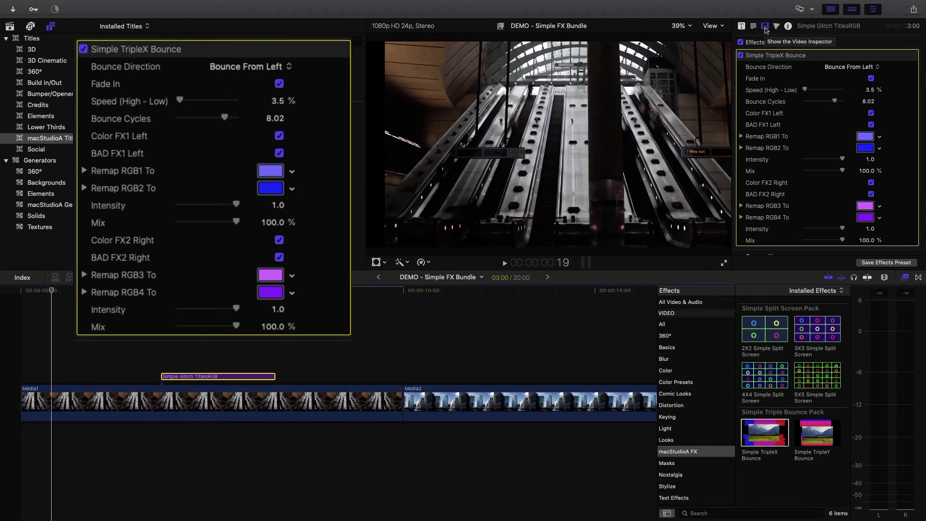
pyautogui.click(61, 402)
pyautogui.click(871, 78)
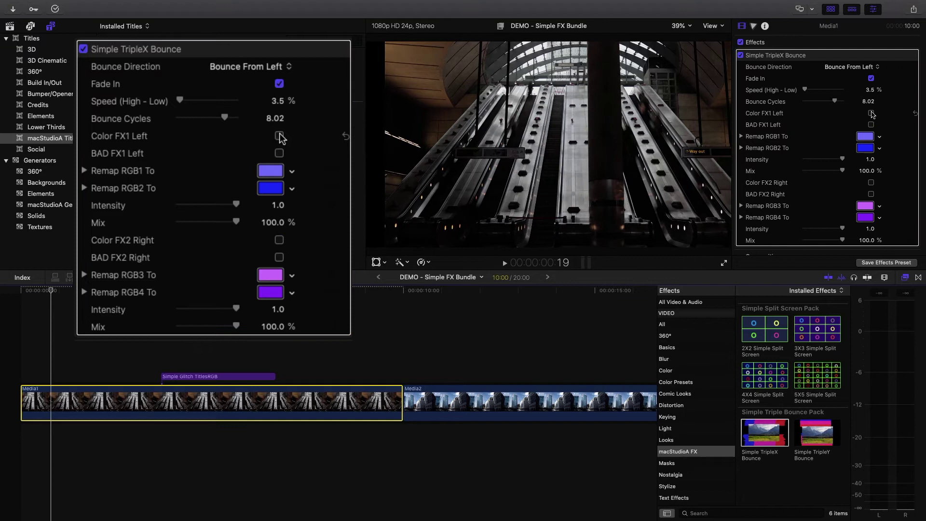
pyautogui.click(870, 113)
pyautogui.click(870, 125)
# - Play the timeline from the start of Media1 to preview its bounce effect
pyautogui.click(28, 291)
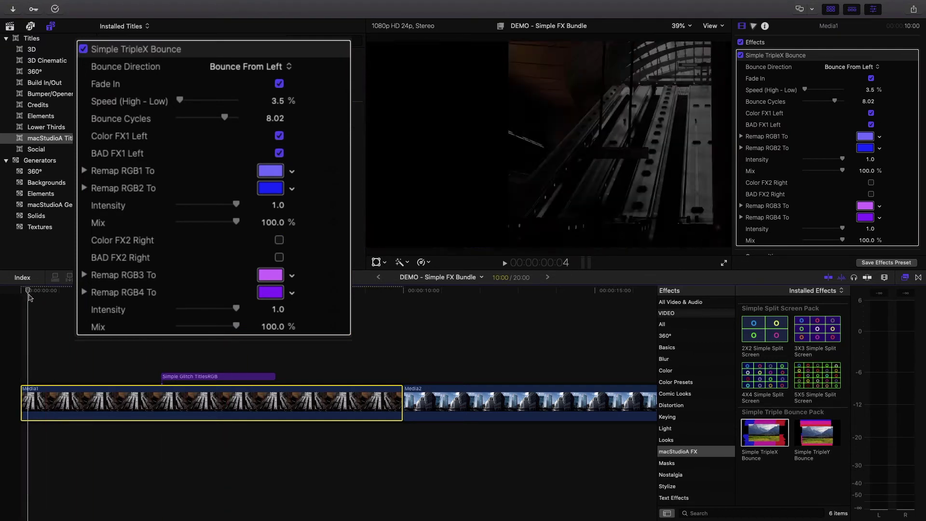
pyautogui.press('space')
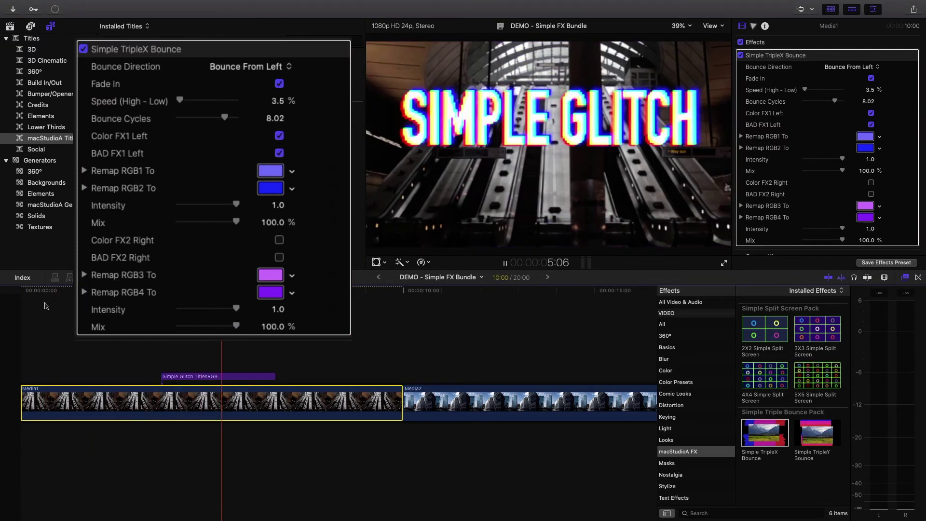
pyautogui.click(22, 291)
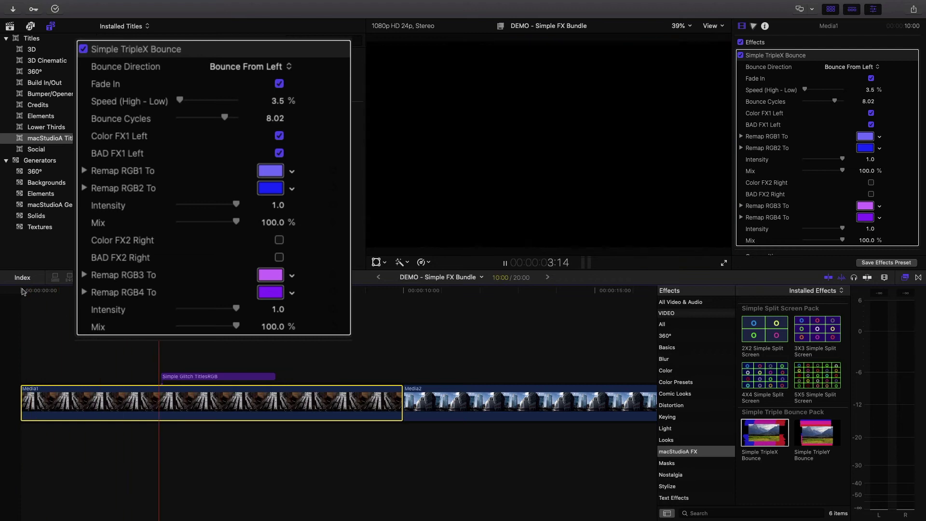
pyautogui.press('space')
# - Switch off the glitch title's Simple TripleX Bounce effect and play the title back
pyautogui.click(214, 376)
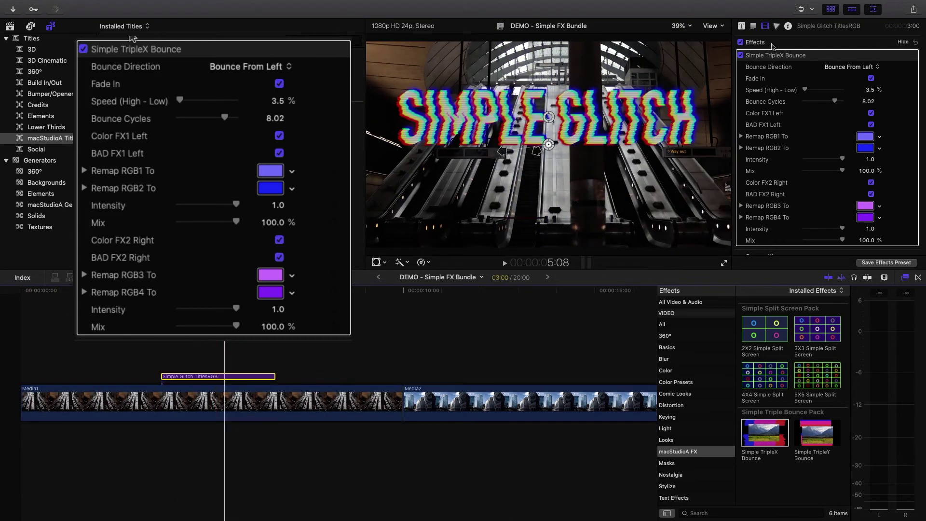
pyautogui.click(152, 291)
pyautogui.press('space')
pyautogui.press('space')
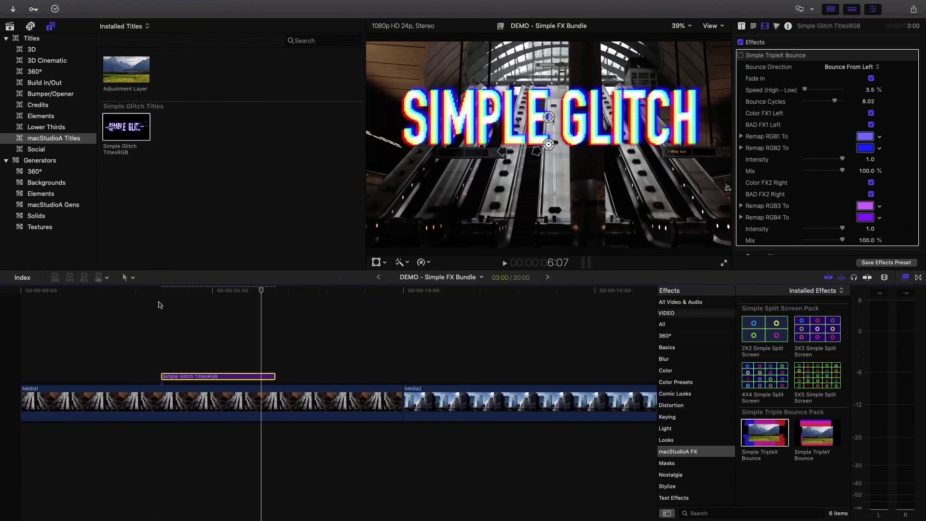
# - Show the macStudioA Transitions in place of the effects and add Simple FastZoom-In between Media1 and Media2
pyautogui.click(905, 280)
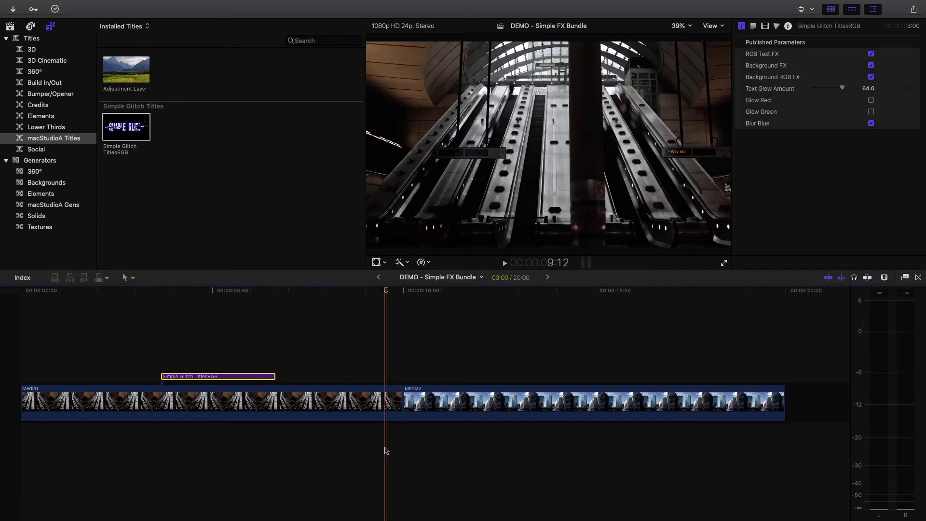
pyautogui.click(918, 278)
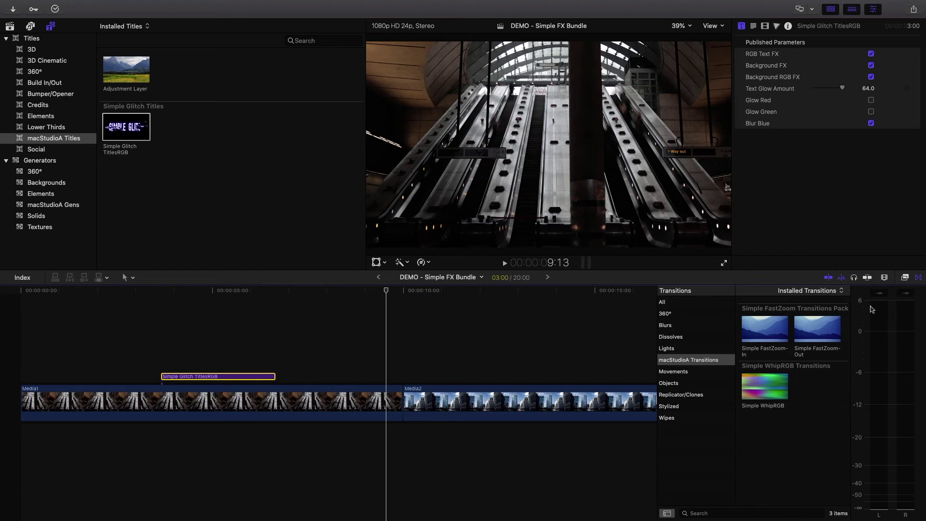
pyautogui.click(766, 330)
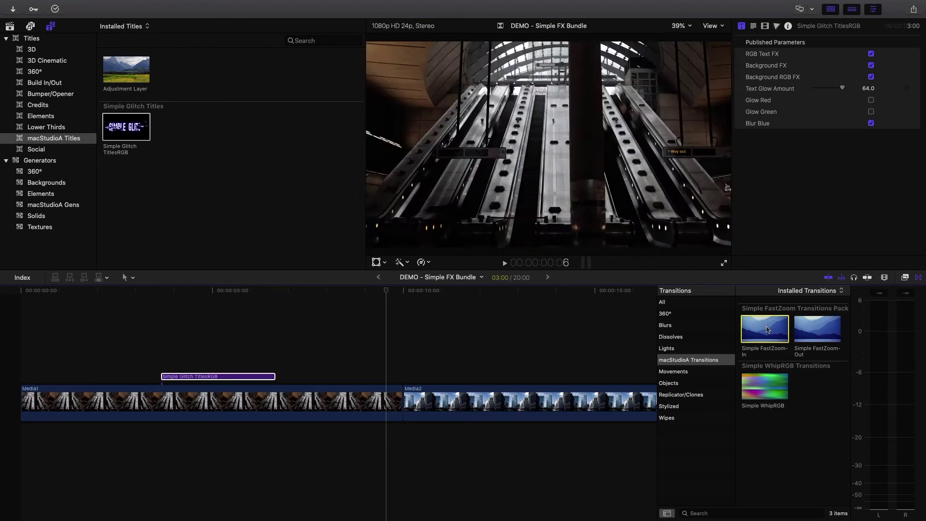
pyautogui.moveTo(767, 330); pyautogui.dragTo(403, 403)
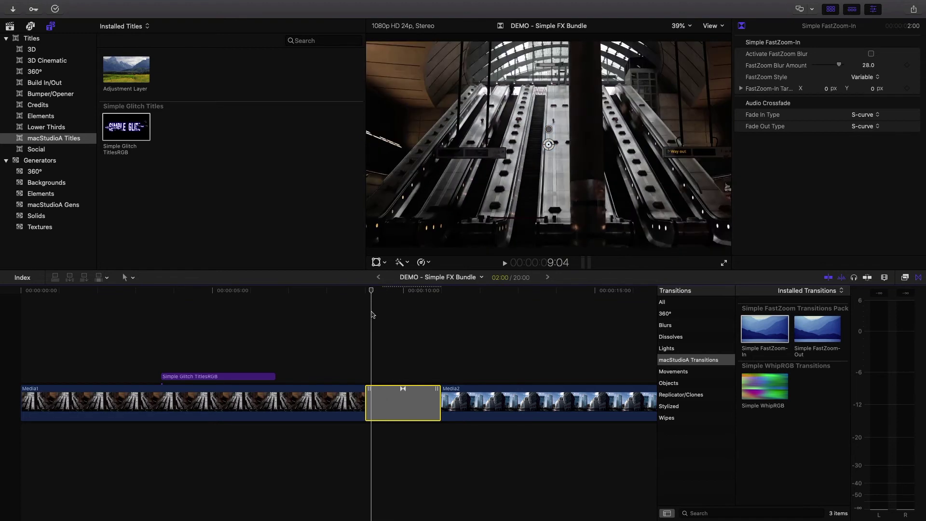
# - Set the FastZoom-In target to X -0.05, Y 0.09 px, activate its blur with an amount of 7.0, and play the transition
pyautogui.moveTo(548, 144); pyautogui.dragTo(536, 124)
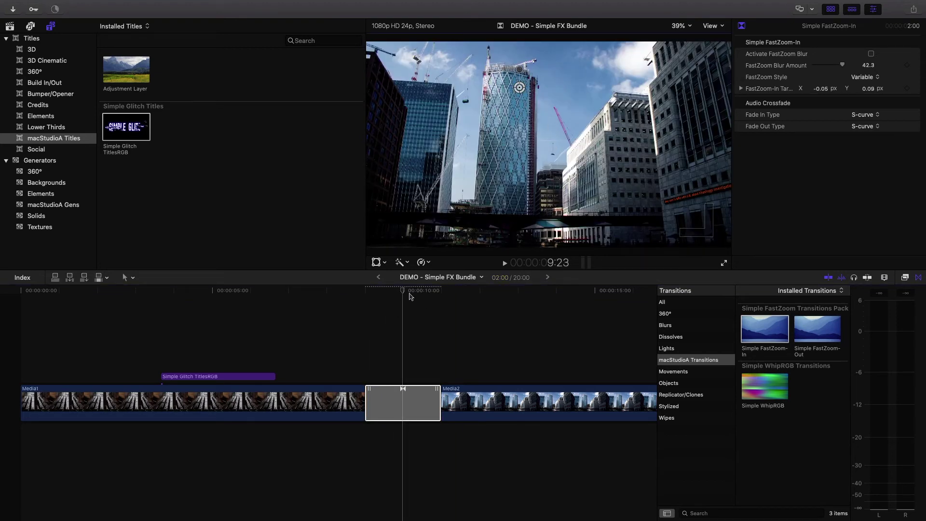
pyautogui.click(389, 403)
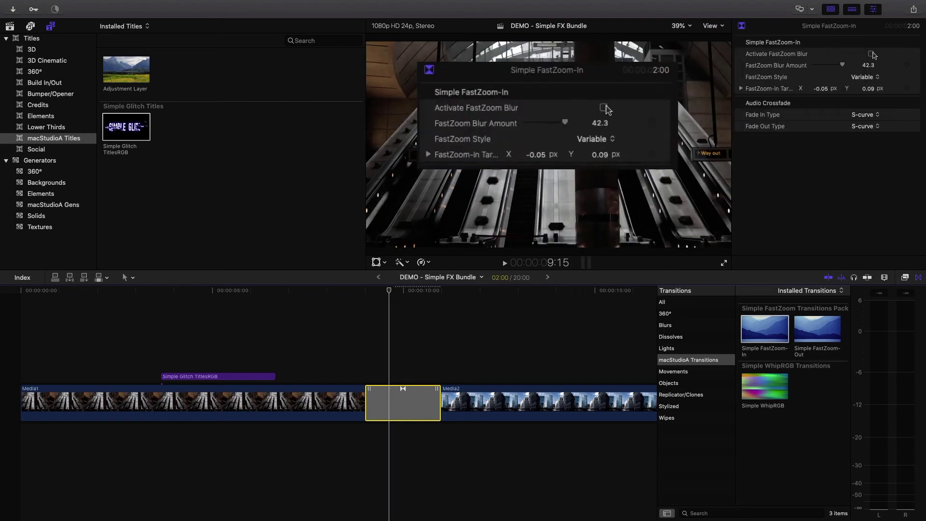
pyautogui.click(872, 54)
pyautogui.moveTo(842, 67); pyautogui.dragTo(822, 74)
pyautogui.moveTo(389, 292); pyautogui.dragTo(375, 310)
pyautogui.press('space')
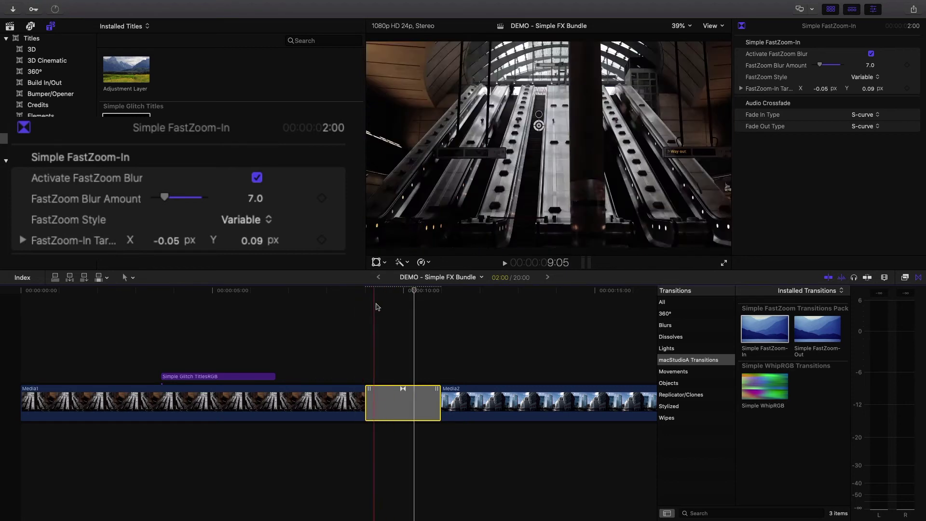
# - Set the FastZoom-In style to Uniform and its blur amount to 98.0, and preview the transition
pyautogui.click(862, 77)
pyautogui.click(862, 86)
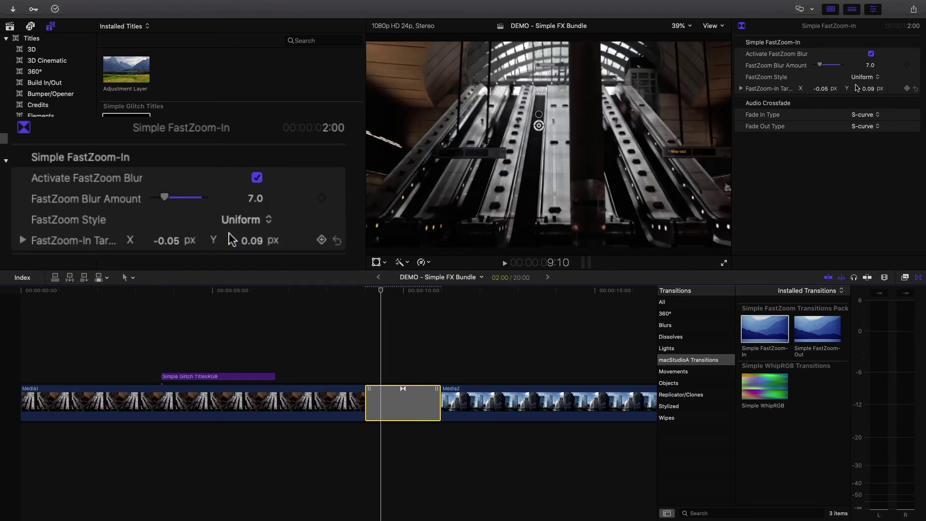
pyautogui.moveTo(823, 64); pyautogui.dragTo(871, 33)
pyautogui.press('space')
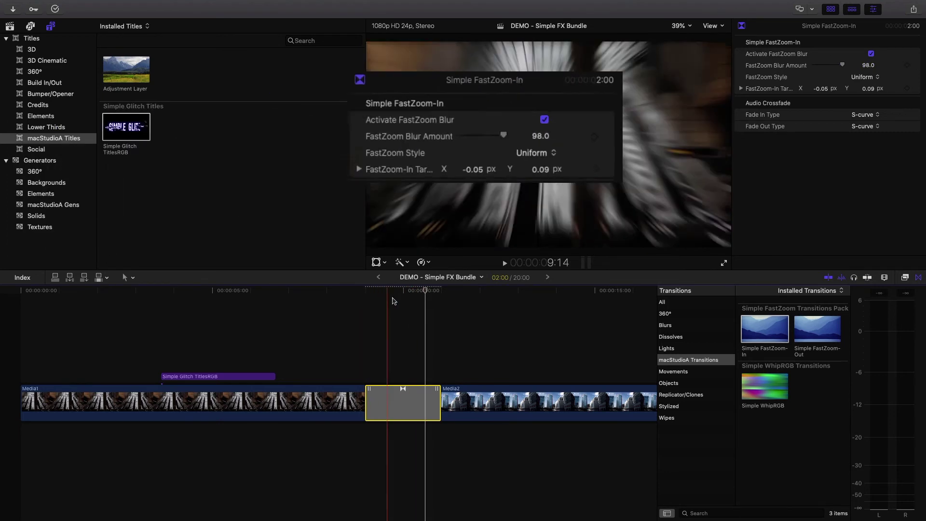
# - Replace the transition between Media1 and Media2 with Simple FastZoom-Out, activating its blur at 11.0 and targeting X 0.13, Y -0.02 px
pyautogui.press('Delete')
pyautogui.click(820, 332)
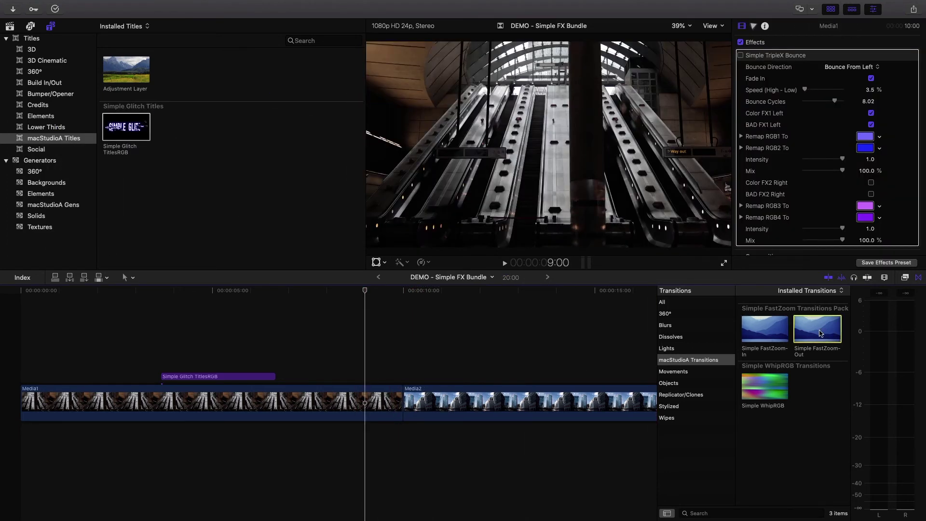
pyautogui.moveTo(820, 331); pyautogui.dragTo(374, 413)
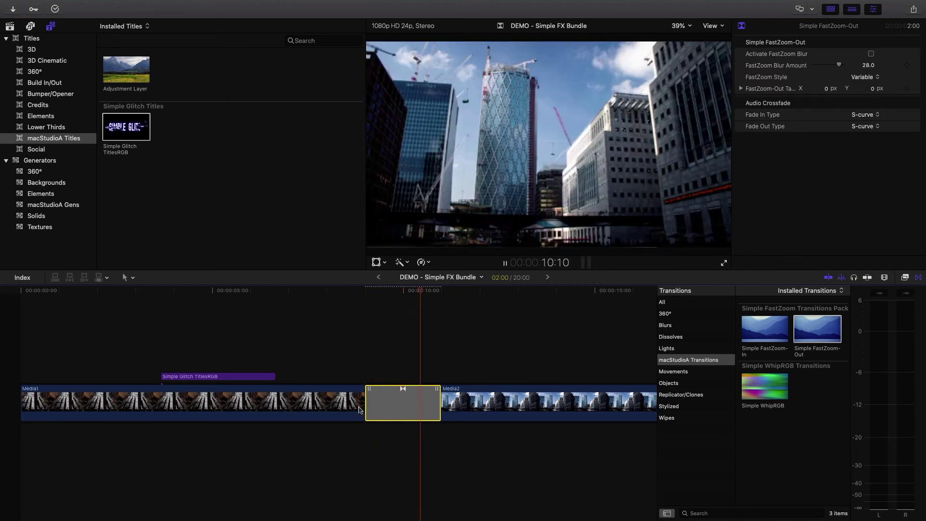
pyautogui.click(385, 400)
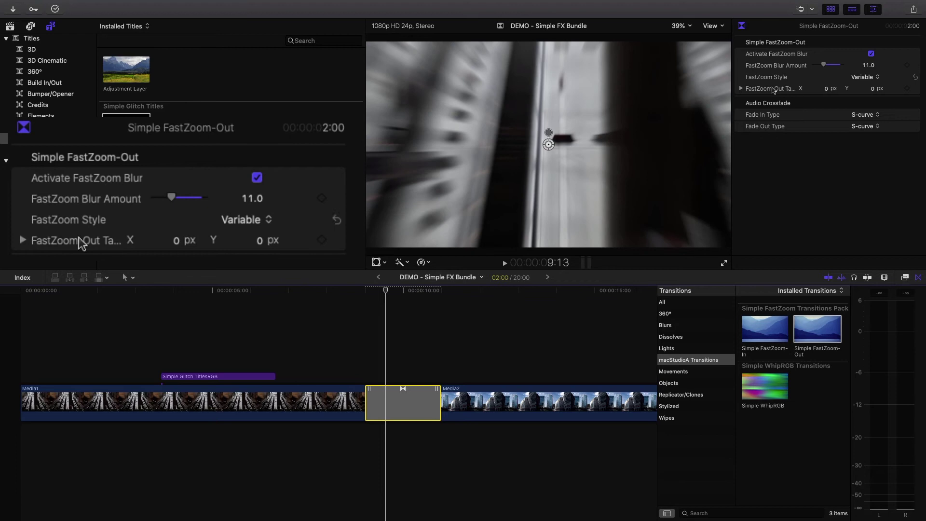
pyautogui.press('space')
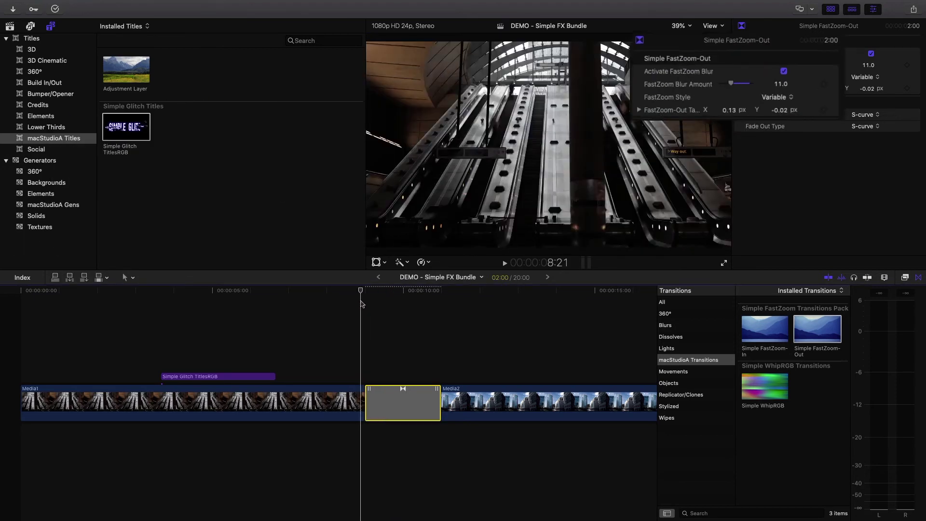
# - Play the FastZoom-Out transition and replace it with Simple WhipRGB between Media1 and Media2
pyautogui.press('space')
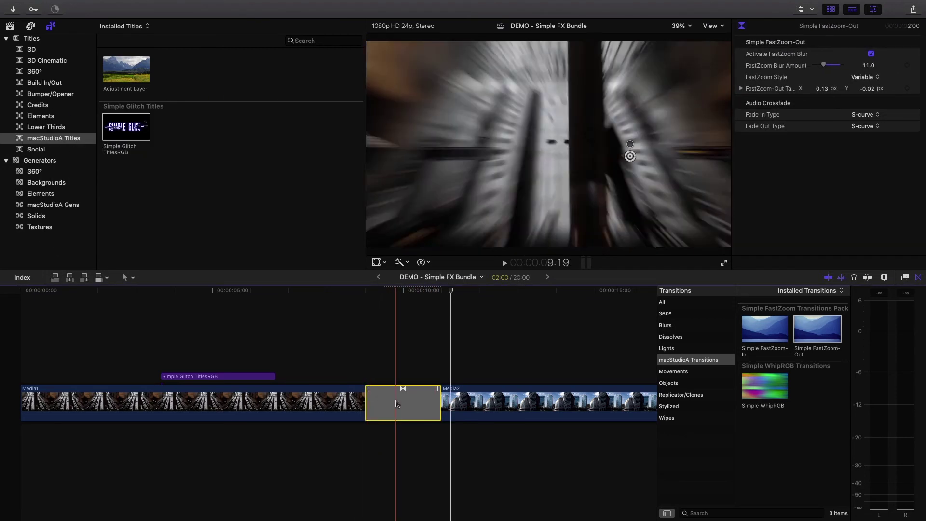
pyautogui.press('Delete')
pyautogui.click(375, 325)
pyautogui.click(918, 278)
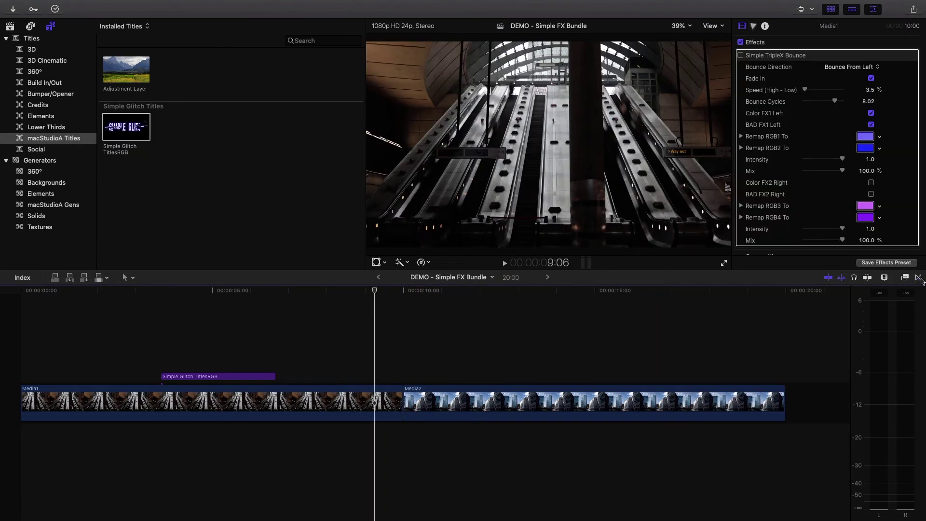
pyautogui.click(260, 377)
pyautogui.click(918, 278)
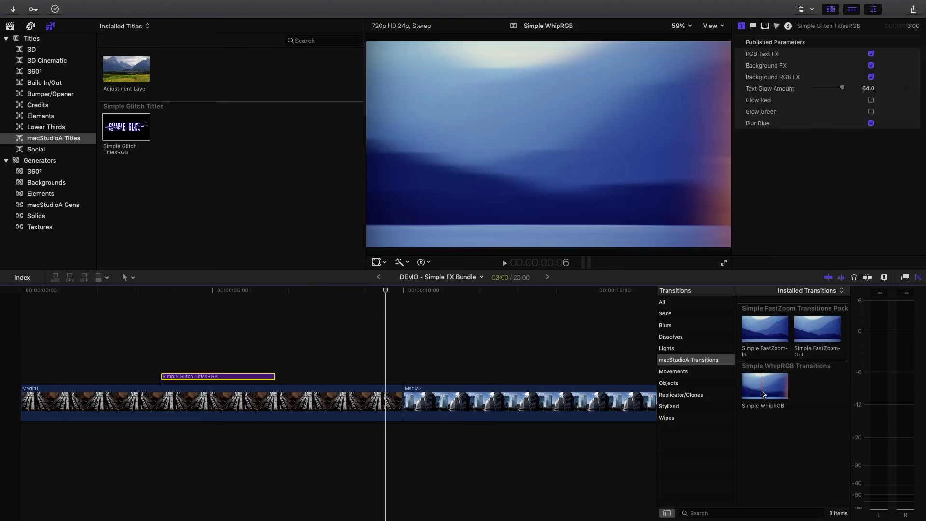
pyautogui.moveTo(776, 380); pyautogui.dragTo(402, 403)
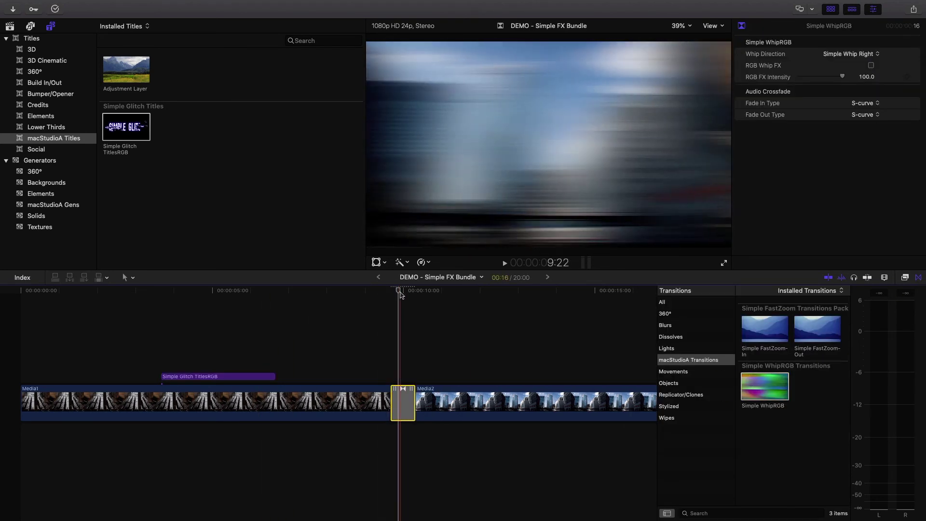
# - Set the WhipRGB direction to Simple Whip Left, activate RGB Whip FX with an intensity of 82.23, and play the transition
pyautogui.click(917, 278)
pyautogui.click(851, 53)
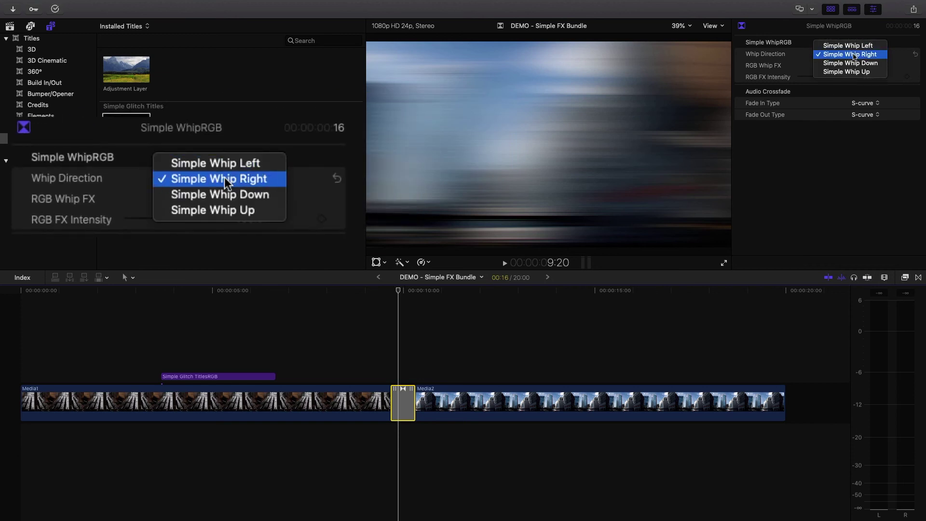
pyautogui.click(841, 46)
pyautogui.click(871, 65)
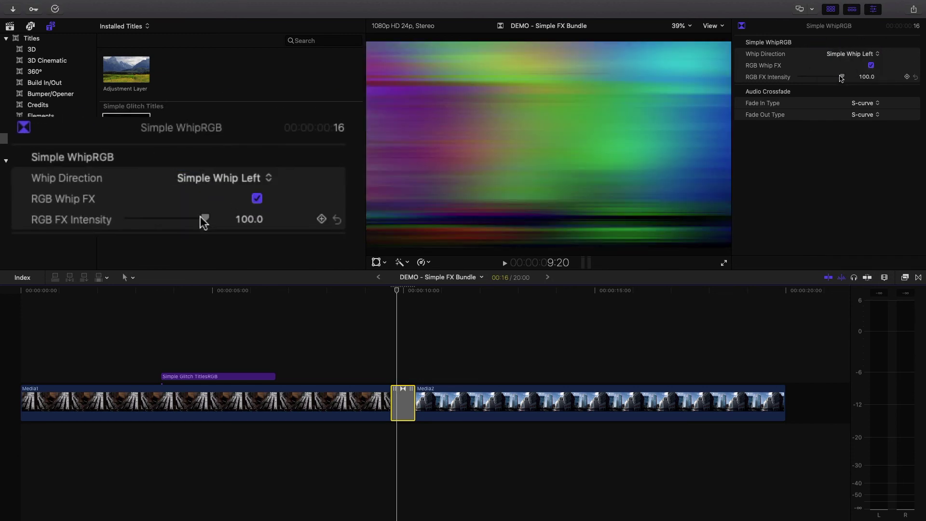
pyautogui.moveTo(821, 77); pyautogui.dragTo(823, 79)
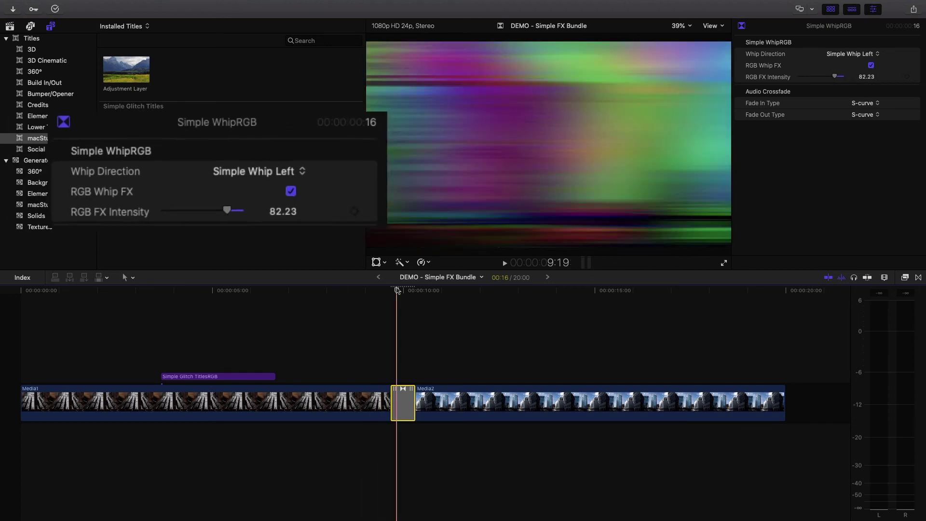
pyautogui.click(383, 292)
pyautogui.press('space')
# - Lengthen the Simple WhipRGB transition to a duration of 1:05 and play it again
pyautogui.press('space')
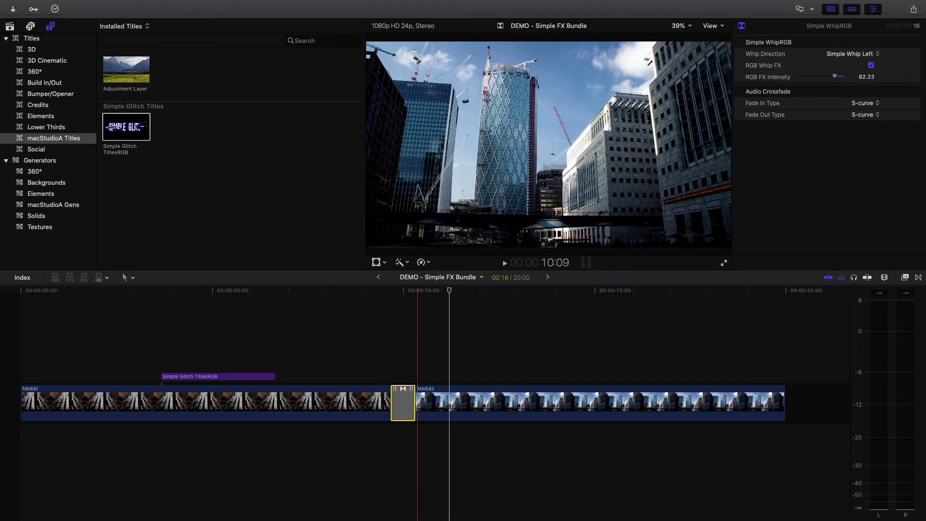
pyautogui.moveTo(415, 406); pyautogui.dragTo(425, 406)
pyautogui.press('space')
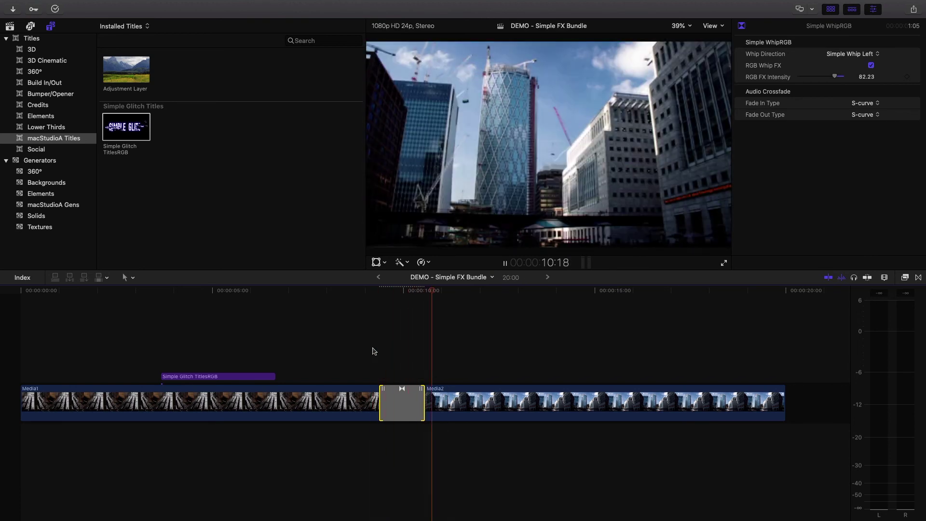
pyautogui.click(369, 291)
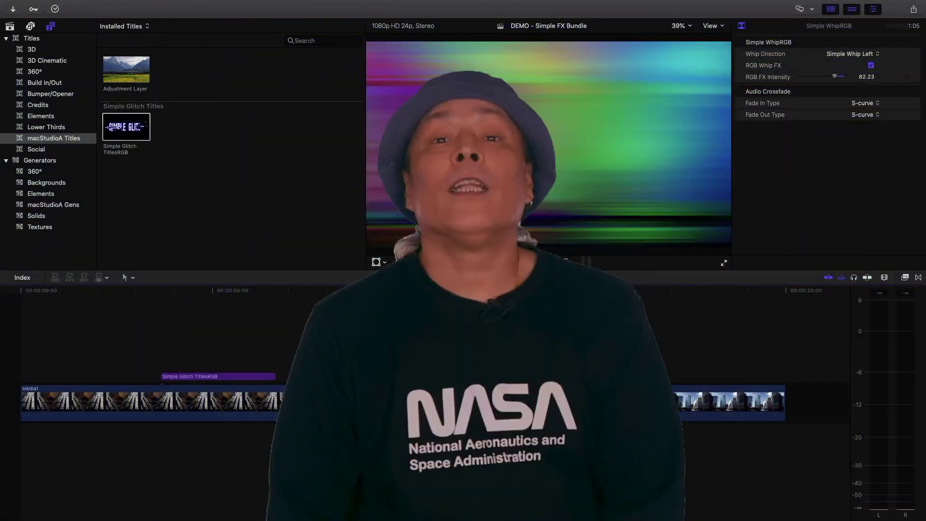